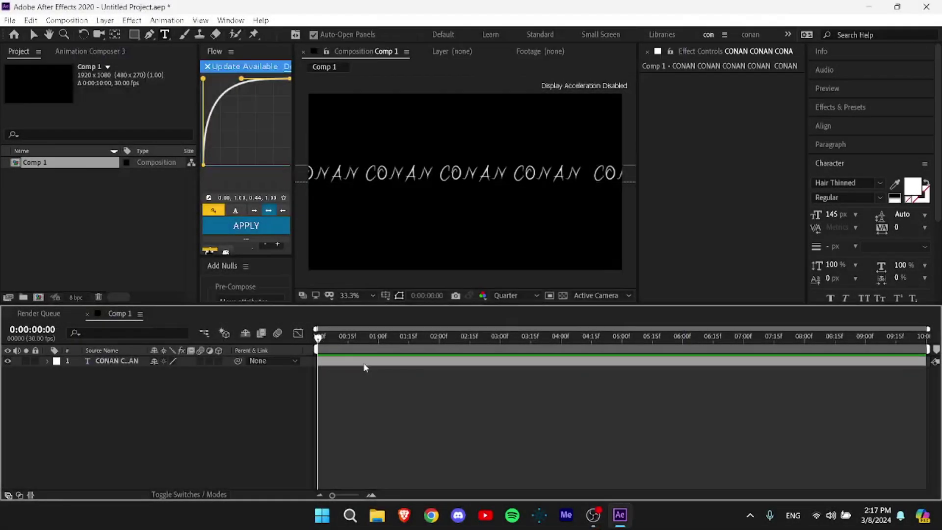
pyautogui.click(365, 367)
pyautogui.press('v')
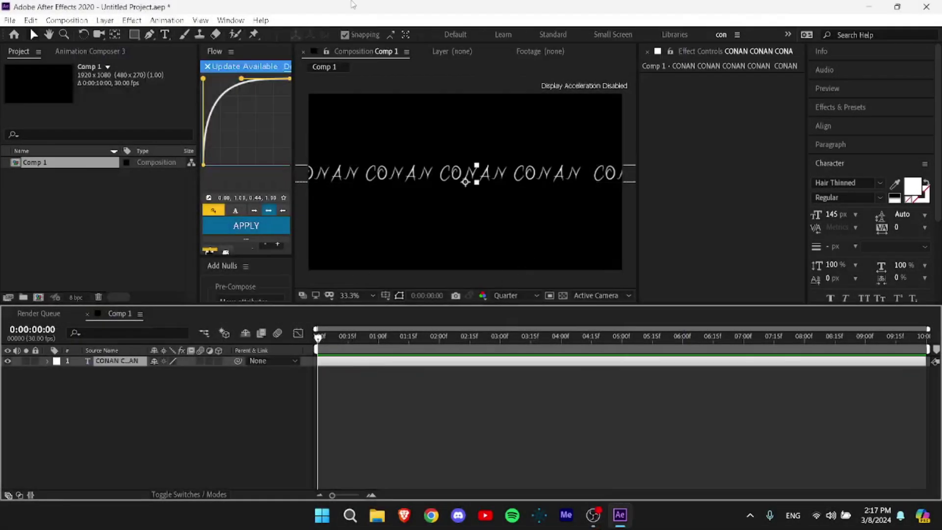
pyautogui.click(537, 388)
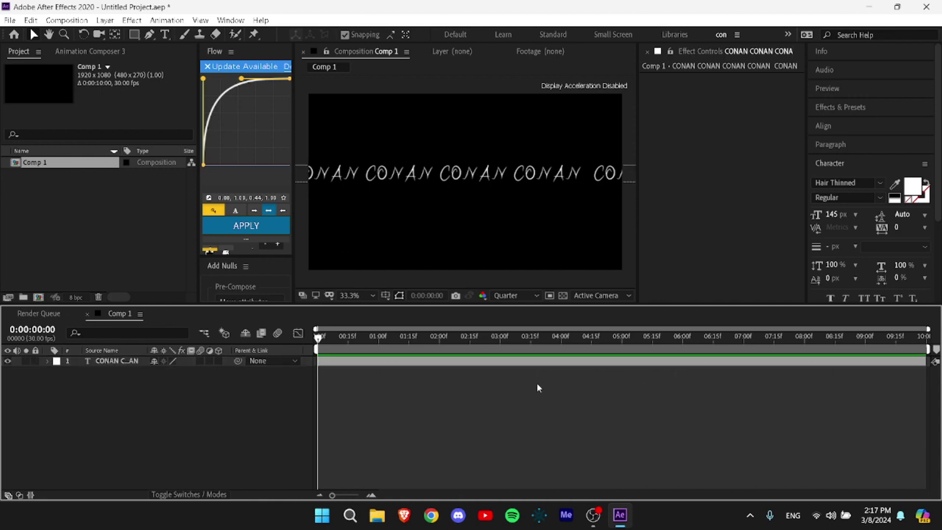
pyautogui.moveTo(749, 347); pyautogui.dragTo(277, 352)
pyautogui.click(332, 363)
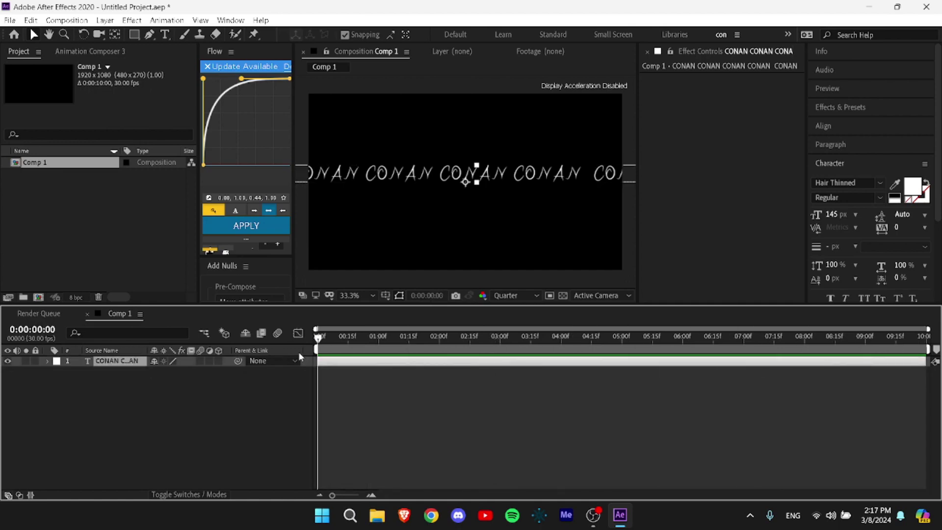
pyautogui.click(457, 392)
pyautogui.moveTo(498, 338); pyautogui.dragTo(256, 354)
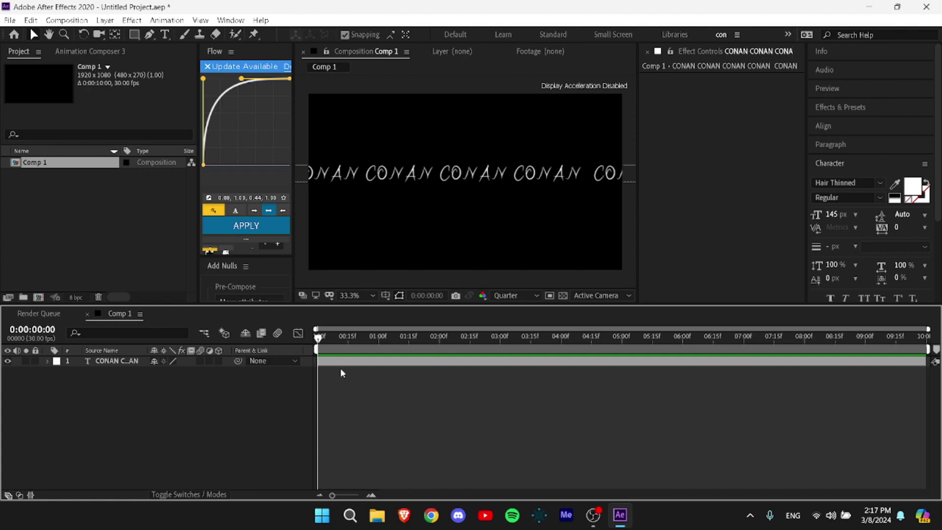
pyautogui.click(353, 364)
pyautogui.click(352, 365)
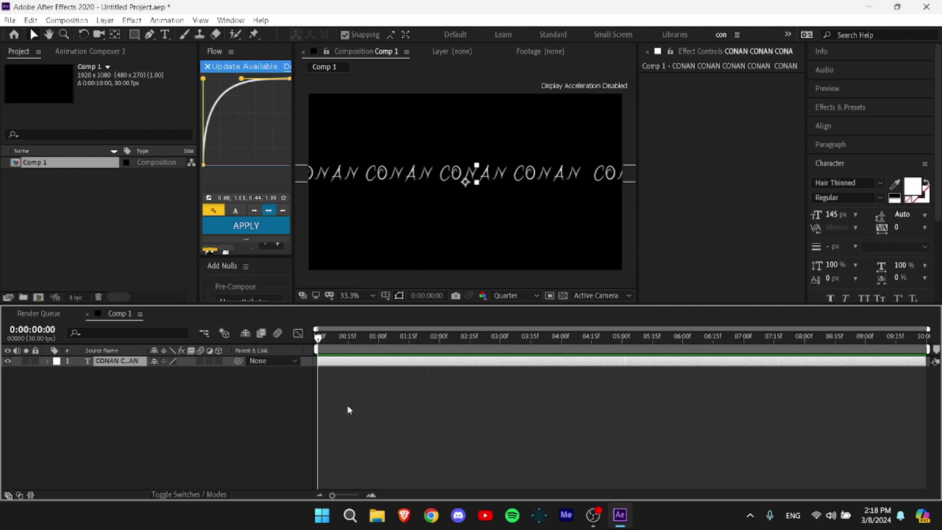
pyautogui.click(349, 417)
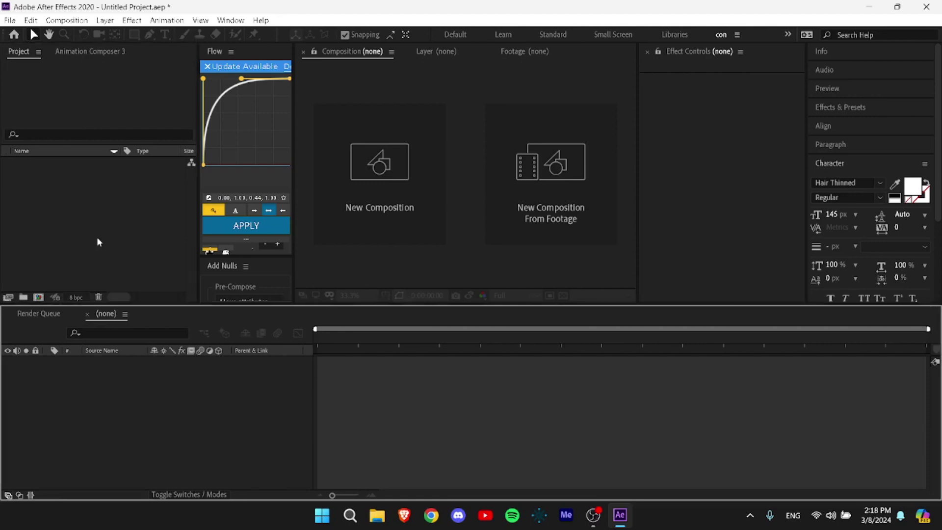
# Create a new composition named Comp 1 at 1920 x 1080 px, 30 frames per second and a 10-second duration
pyautogui.click(38, 298)
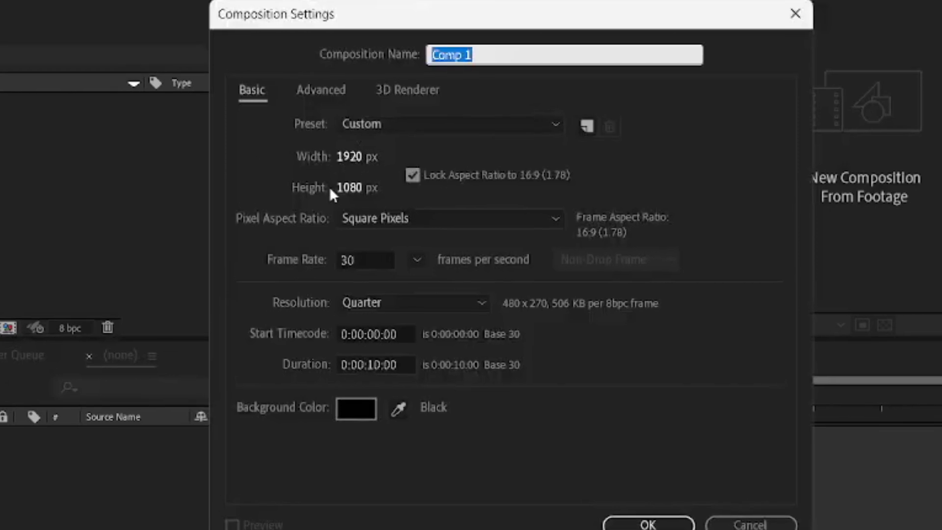
pyautogui.click(358, 260)
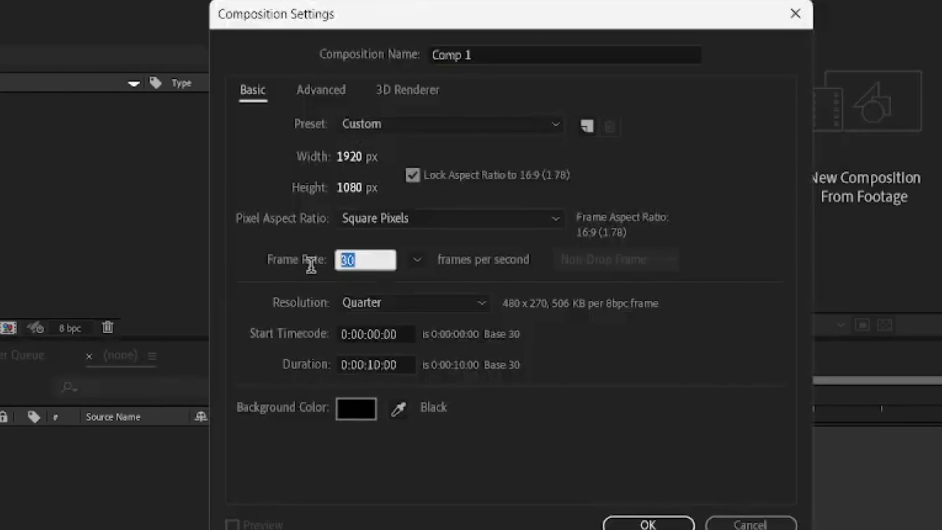
pyautogui.moveTo(371, 364); pyautogui.dragTo(499, 375)
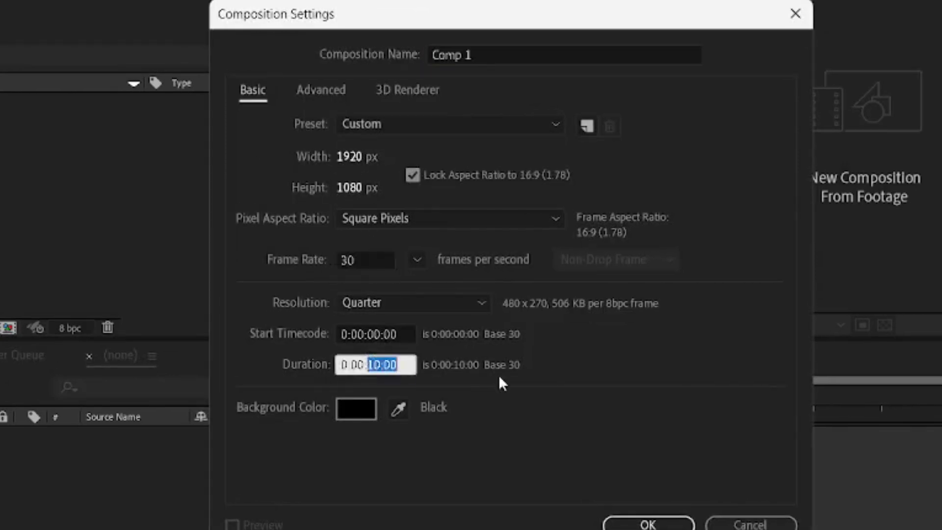
pyautogui.click(326, 370)
pyautogui.click(358, 365)
pyautogui.click(397, 363)
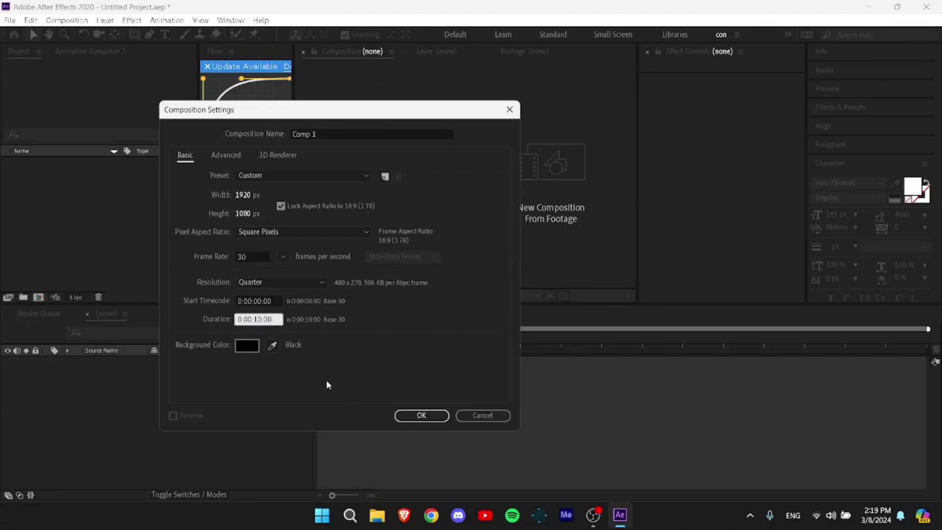
pyautogui.click(421, 415)
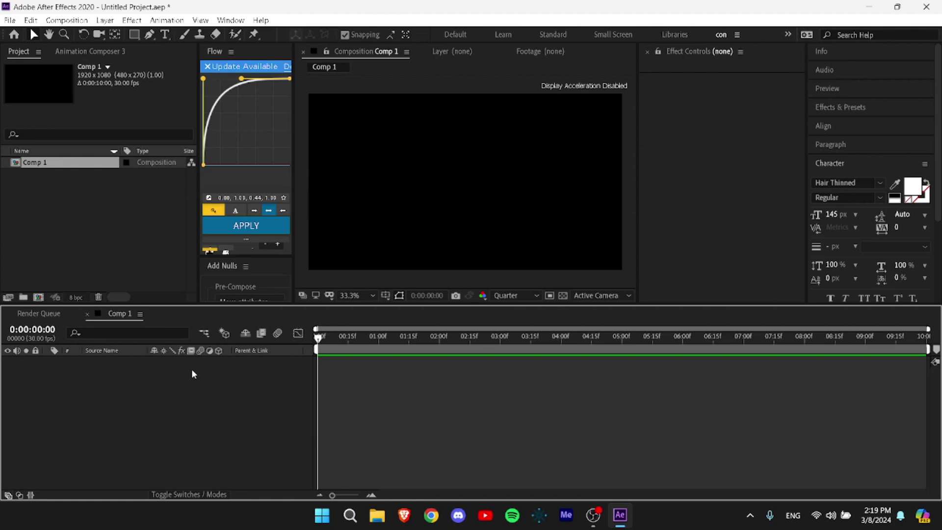
# Add a text layer reading "CONAN" to the composition
pyautogui.hotkey('ctrl', 'alt', 'shift', 't')
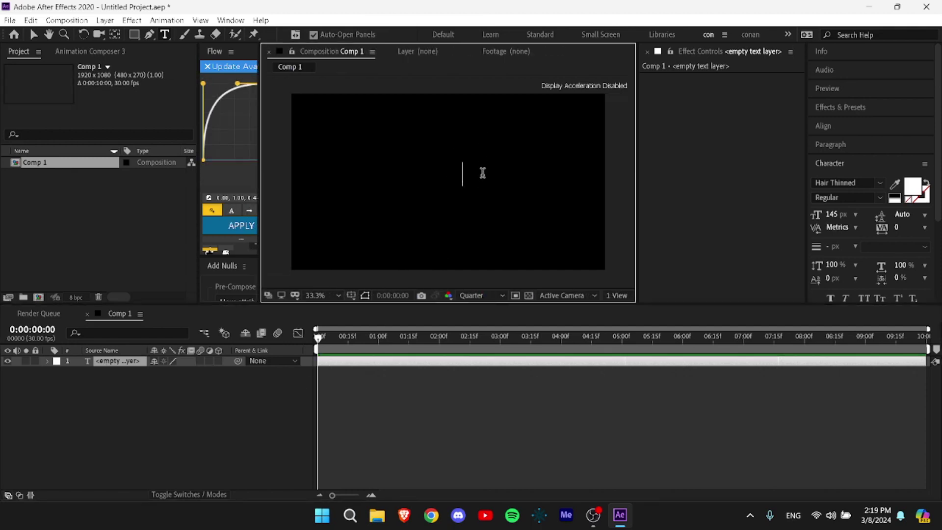
pyautogui.write('CONAN')
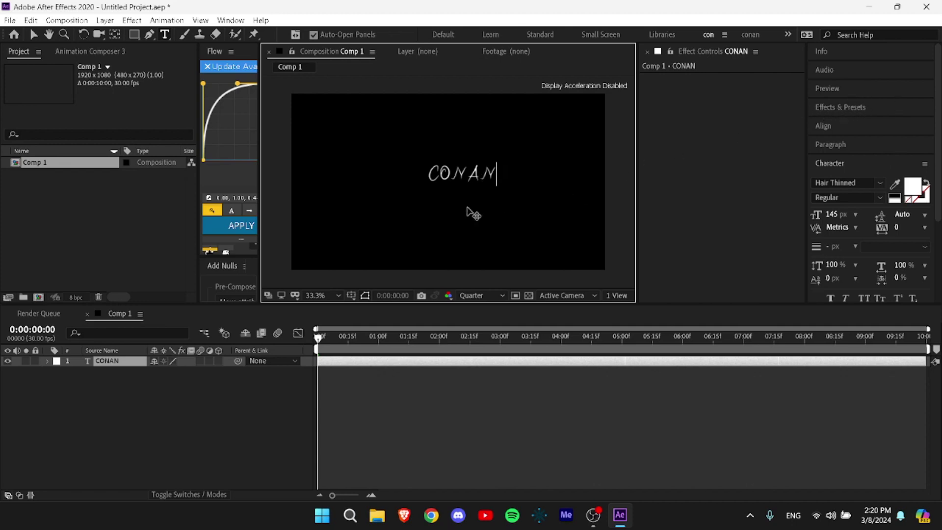
pyautogui.click(454, 174)
pyautogui.doubleClick(456, 174)
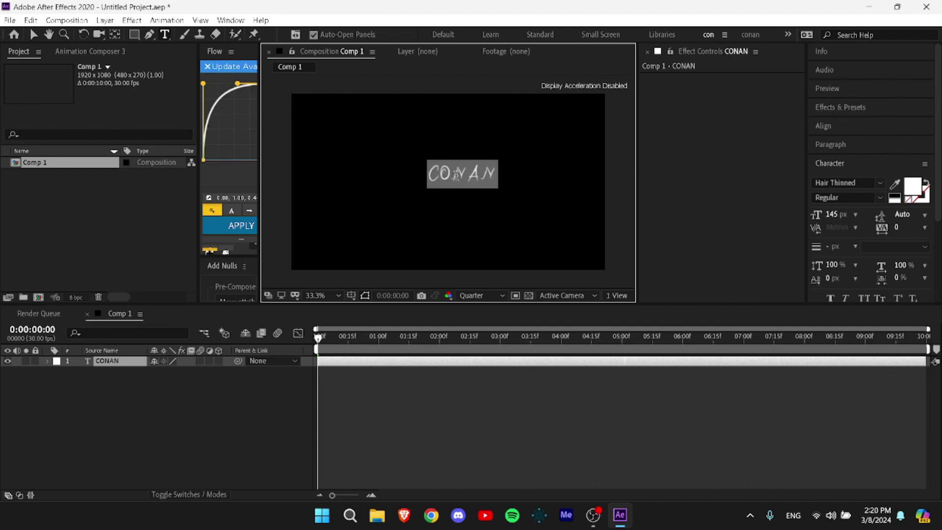
# Repeat the word CONAN, separated by spaces, until the text line runs past both sides of the frame
pyautogui.click(515, 174)
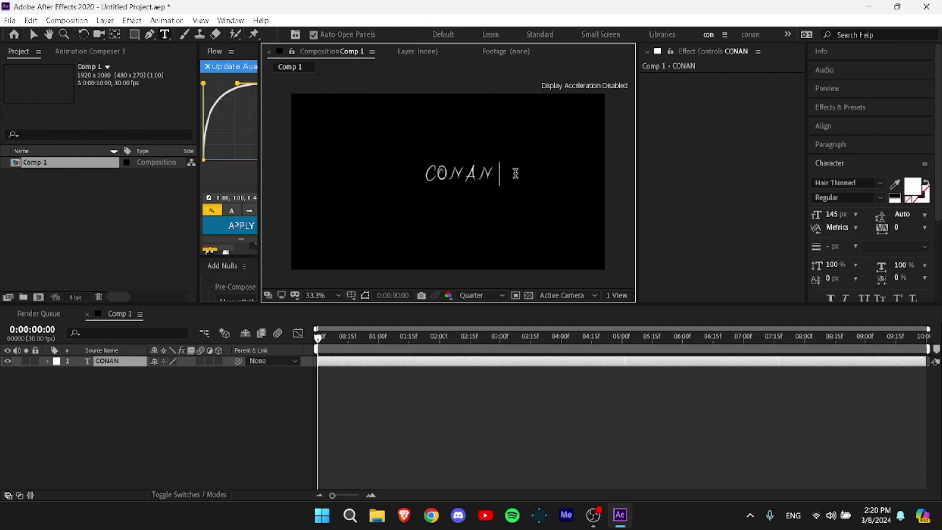
pyautogui.write('CONAN')
pyautogui.write('CONAN')
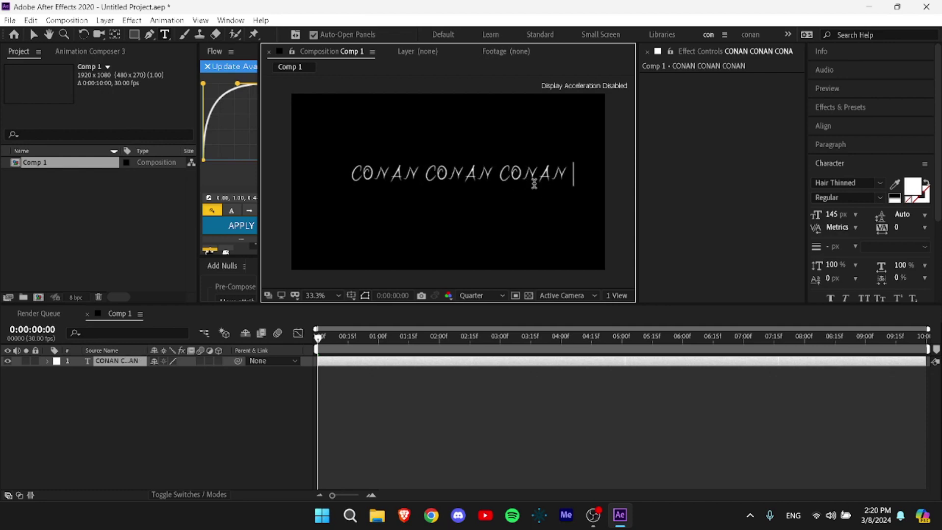
pyautogui.write('CONAN')
pyautogui.write('CONAN')
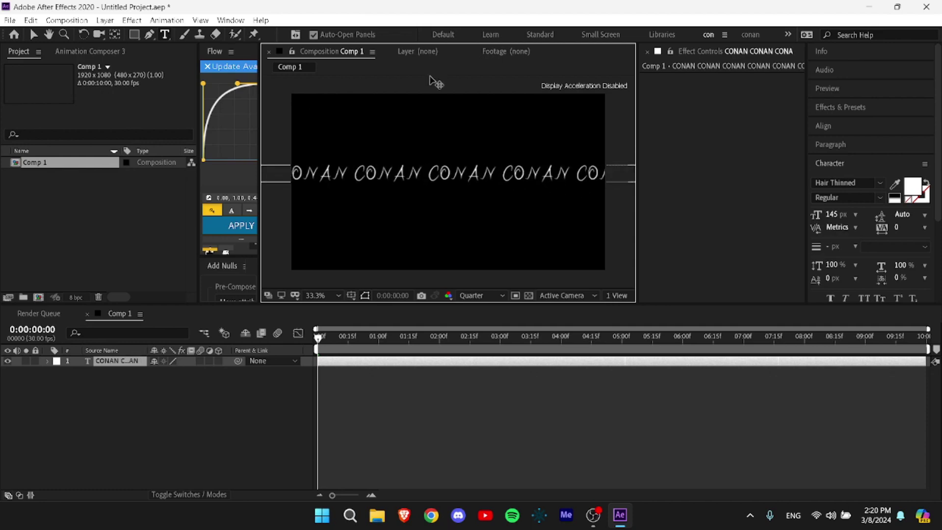
pyautogui.scroll(-2, 480, 191)
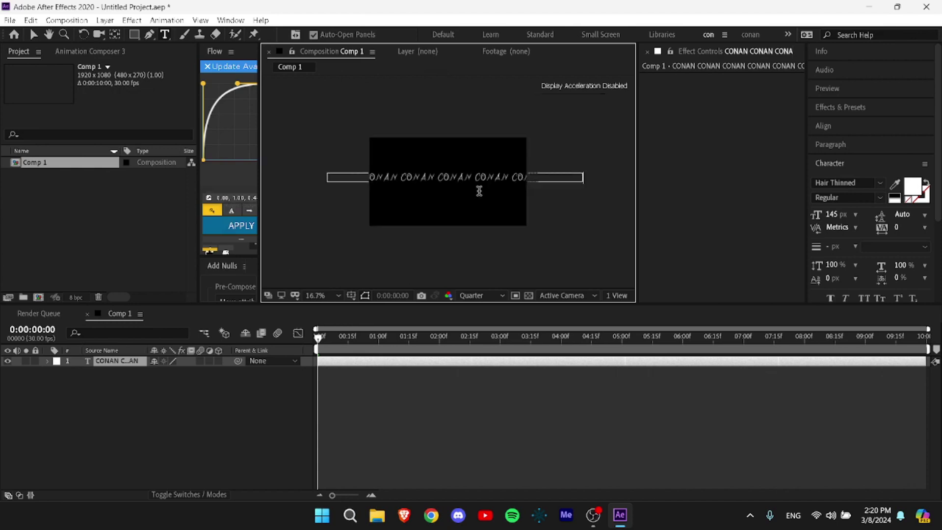
pyautogui.scroll(2, 479, 191)
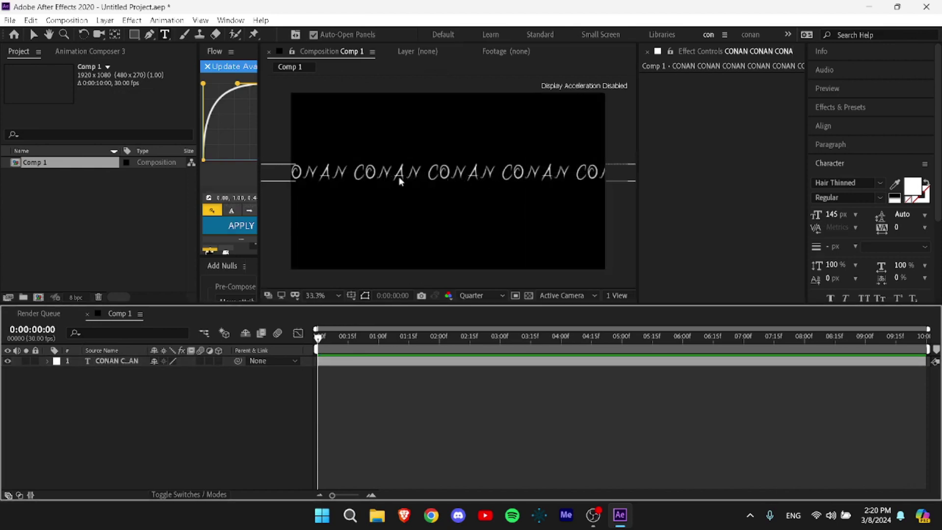
# Finish text editing and switch the active shape tool to the Ellipse tool
pyautogui.press('v')
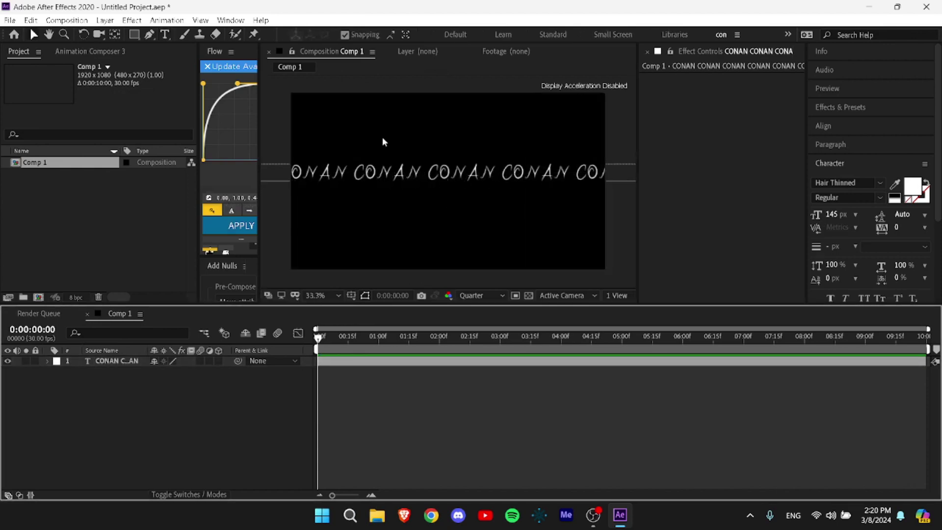
pyautogui.click(135, 37)
pyautogui.press('q')
pyautogui.press('q')
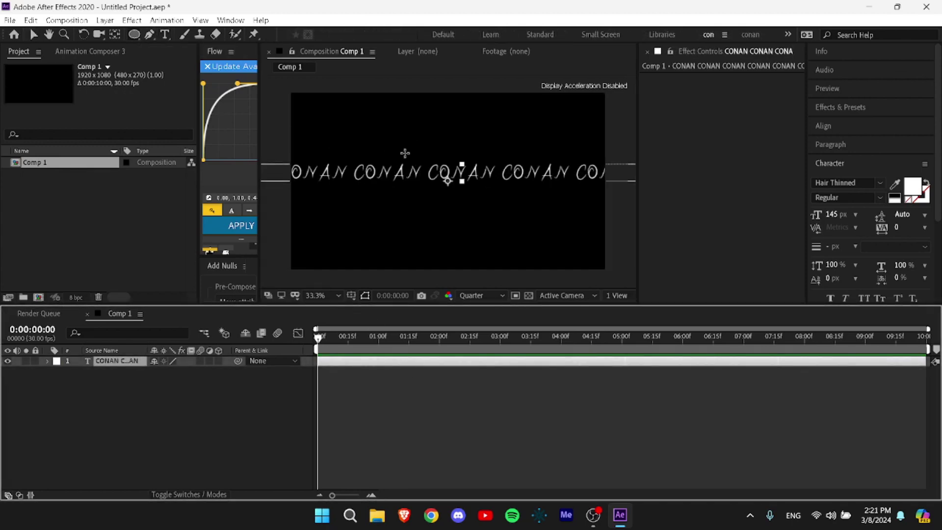
# Align the CONAN text layer to the composition's horizontal and vertical centre
pyautogui.doubleClick(600, 364)
pyautogui.click(824, 125)
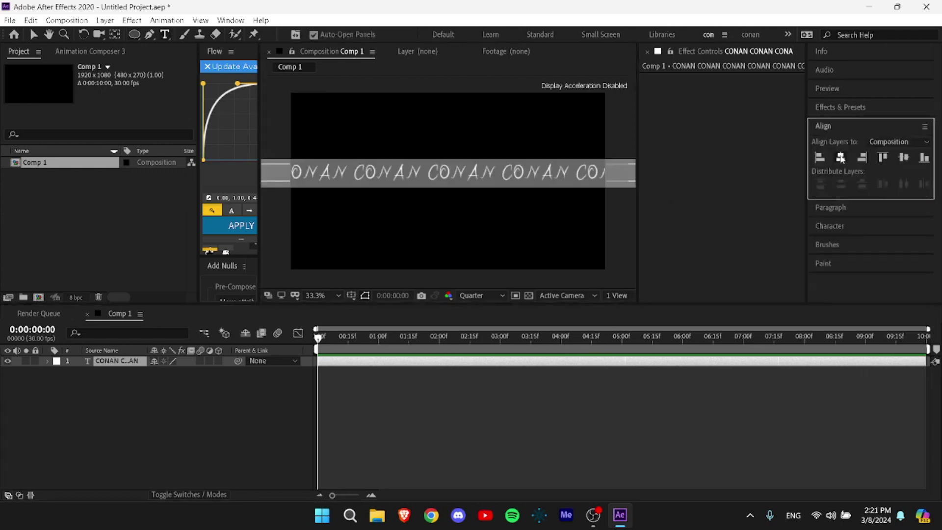
pyautogui.click(841, 158)
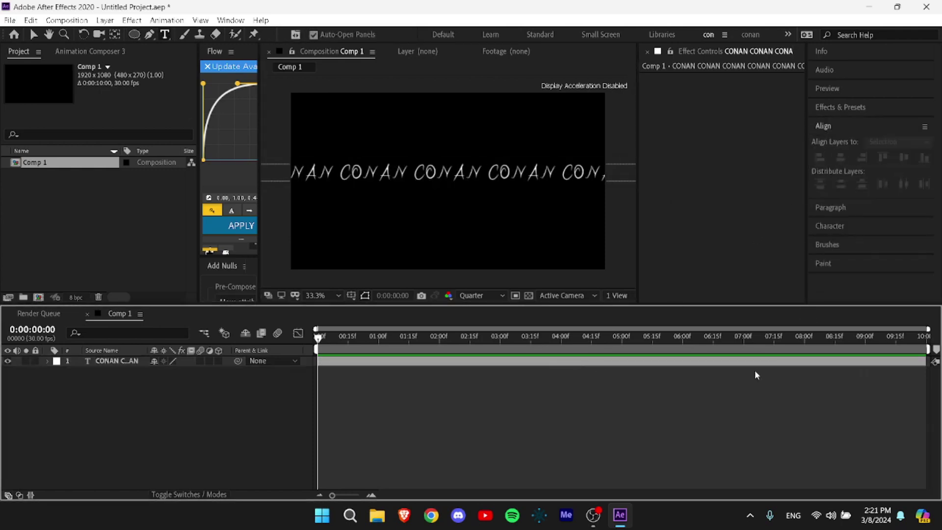
pyautogui.doubleClick(771, 365)
pyautogui.click(904, 157)
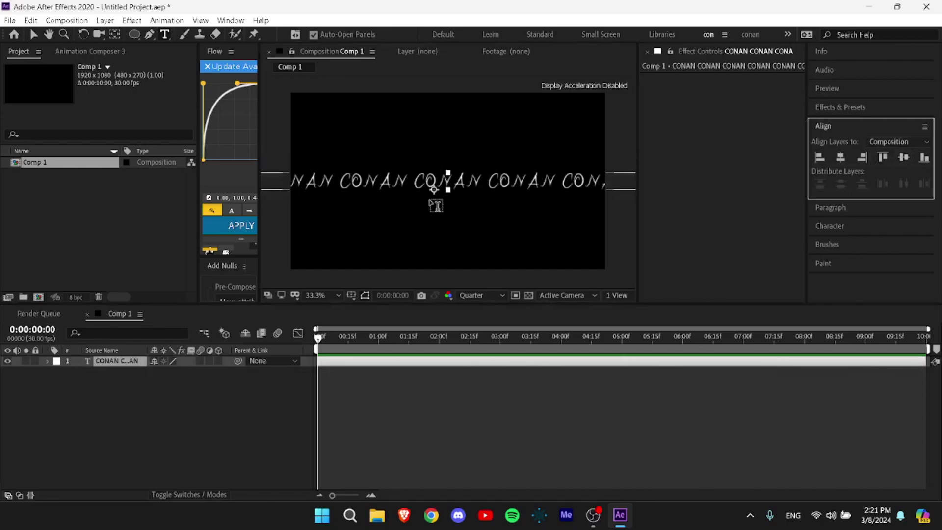
# Move the text layer's anchor point to the centre of the text with the Pan Behind tool
pyautogui.press('y')
pyautogui.scroll(3, 436, 201)
pyautogui.moveTo(366, 229); pyautogui.dragTo(449, 178)
pyautogui.scroll(-2, 445, 186)
pyautogui.scroll(1, 448, 183)
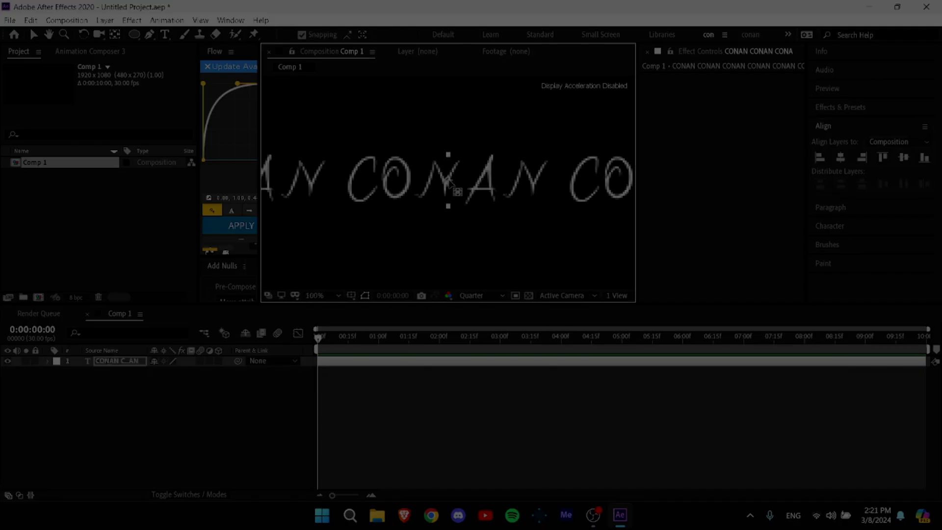
pyautogui.scroll(-3, 442, 187)
pyautogui.scroll(3, 439, 195)
pyautogui.scroll(-3, 438, 188)
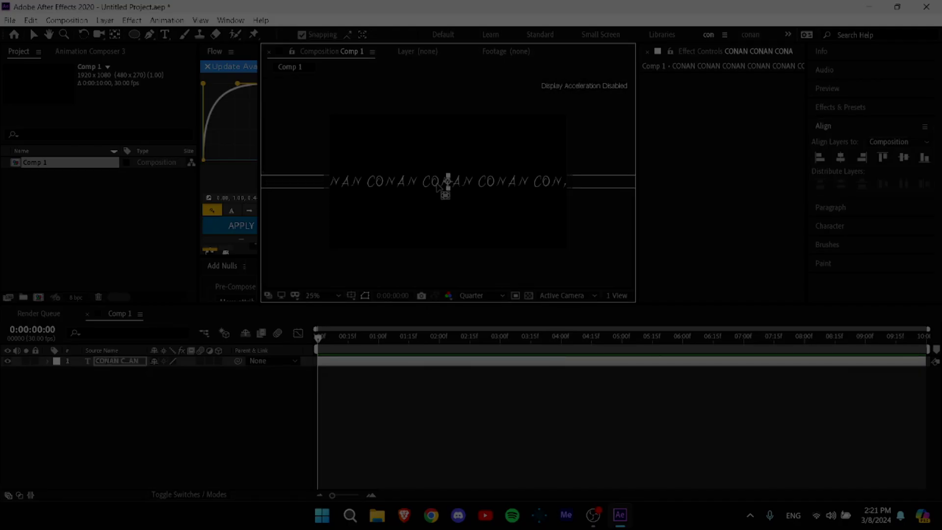
# Draw a circular ellipse mask on the CONAN text layer around the middle words
pyautogui.click(368, 263)
pyautogui.click(322, 296)
pyautogui.click(326, 89)
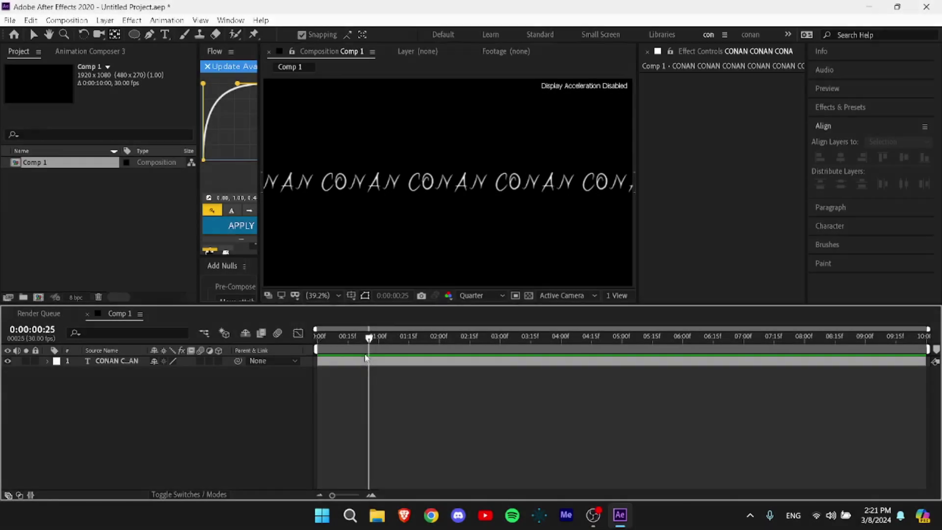
pyautogui.click(366, 361)
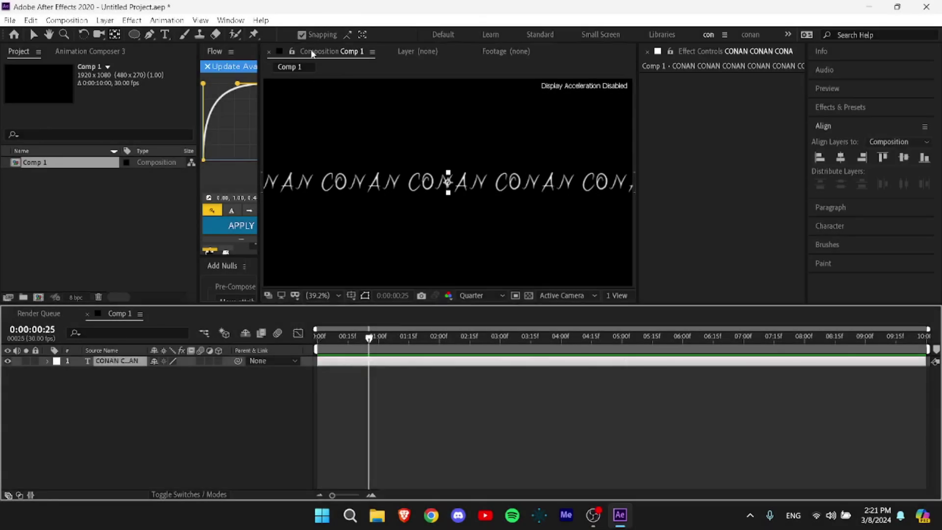
pyautogui.click(130, 36)
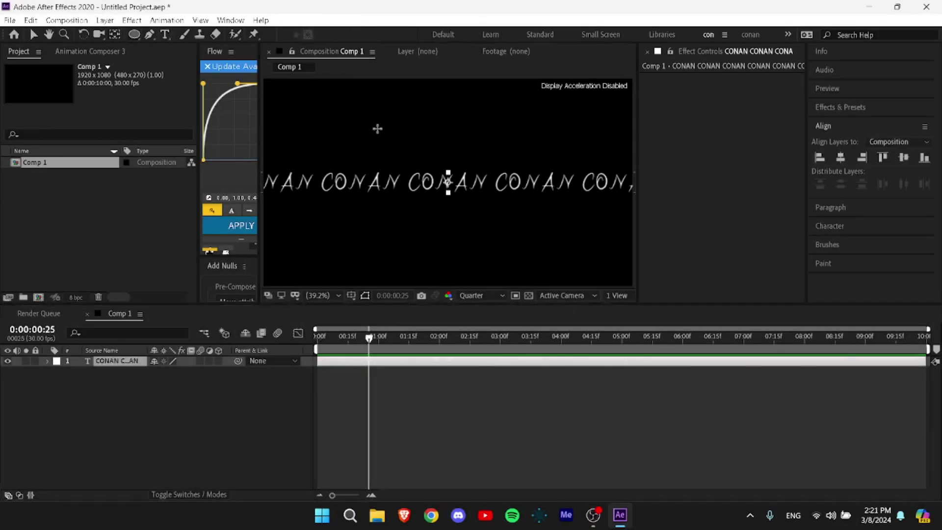
pyautogui.moveTo(378, 128); pyautogui.dragTo(526, 206)
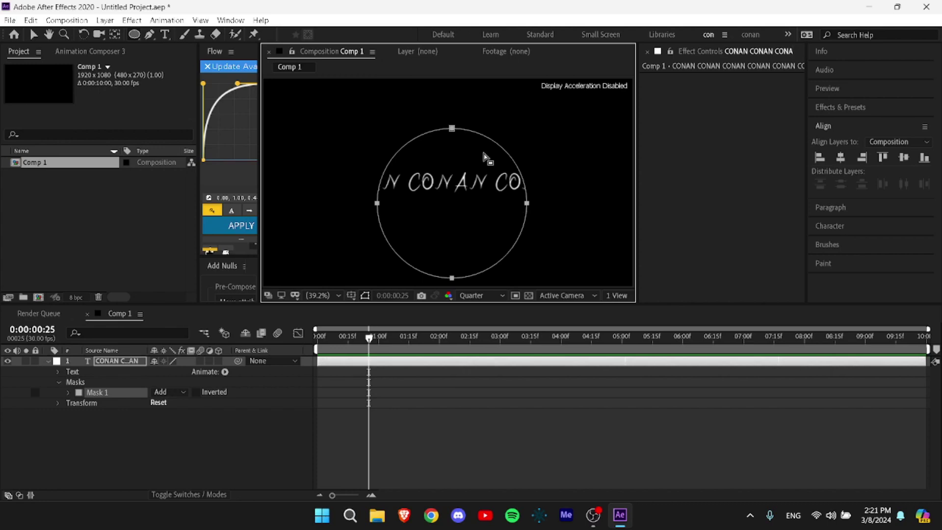
# Move the circular mask up and slightly left so that it is centred on the text line
pyautogui.press('v')
pyautogui.doubleClick(449, 130)
pyautogui.moveTo(472, 211); pyautogui.dragTo(469, 188)
# Turn on the Proportional Grid overlay and select the text layer to check its mask against the grid
pyautogui.click(351, 296)
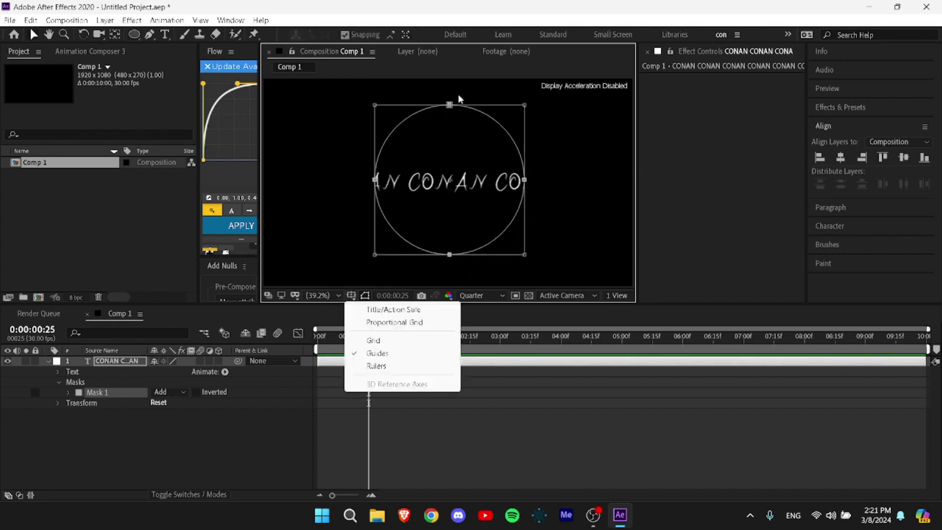
pyautogui.click(351, 296)
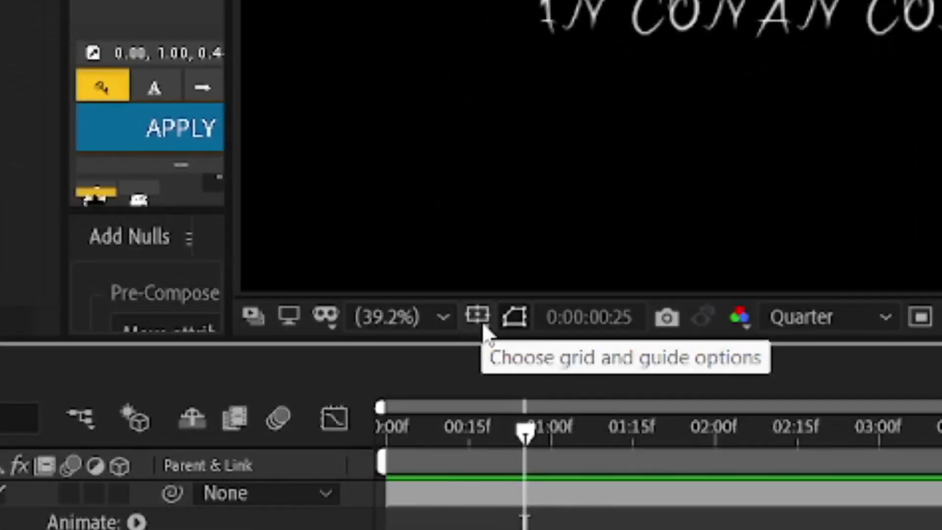
pyautogui.click(483, 333)
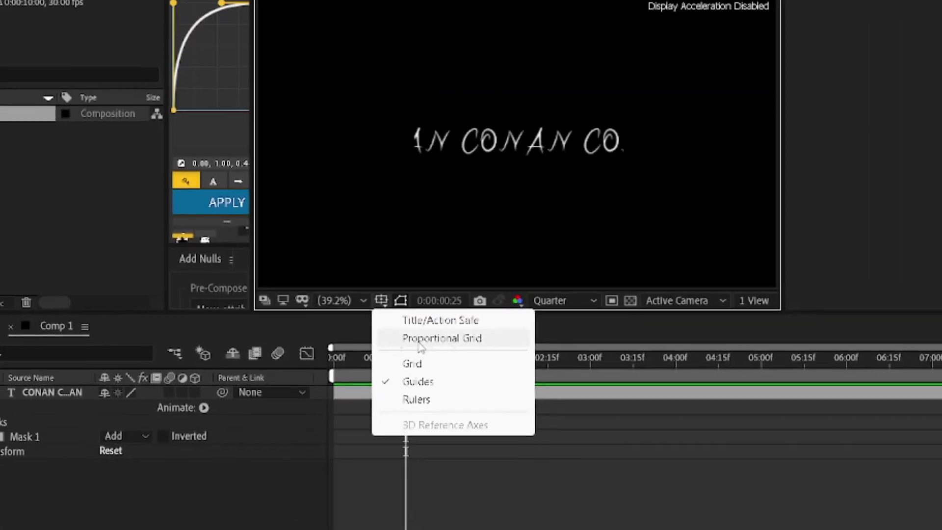
pyautogui.click(567, 393)
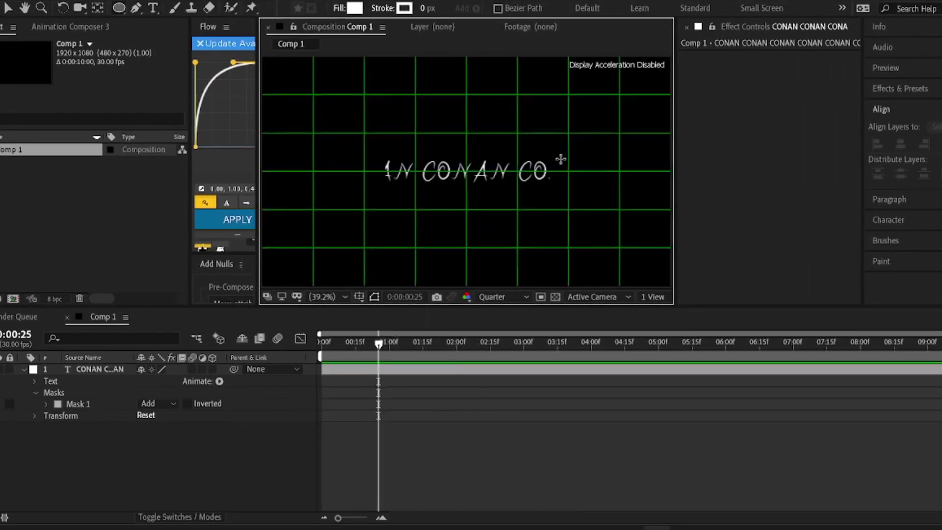
pyautogui.click(404, 378)
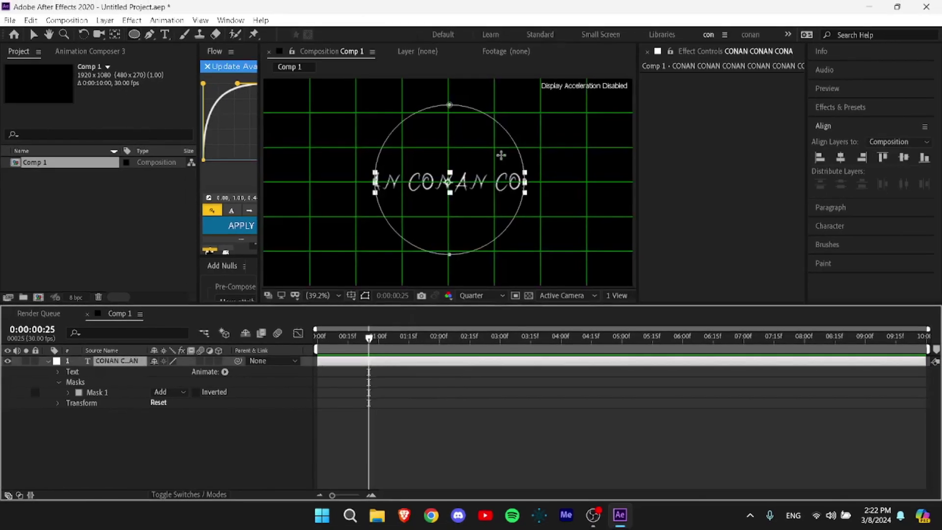
# Move the circular mask slightly down and left so that it is centred on the middle intersection of the grid
pyautogui.press('v')
pyautogui.doubleClick(445, 106)
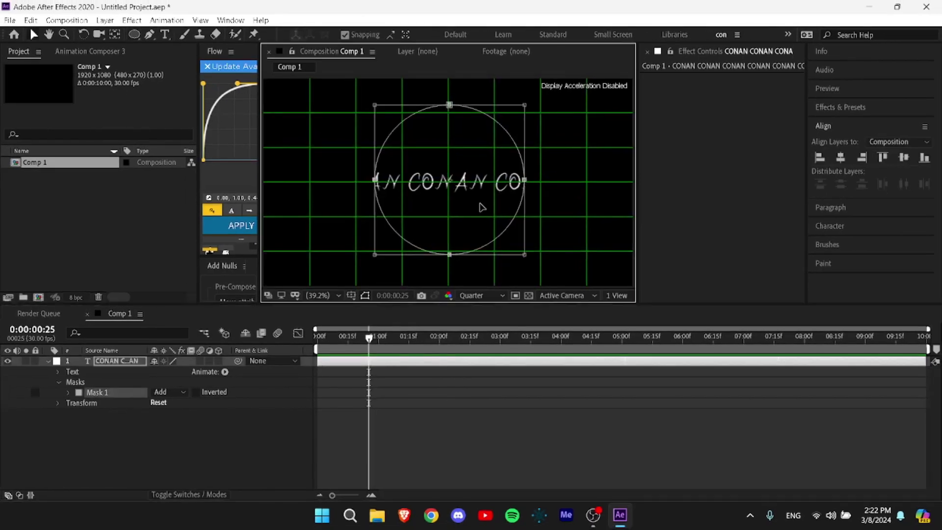
pyautogui.scroll(5, 481, 206)
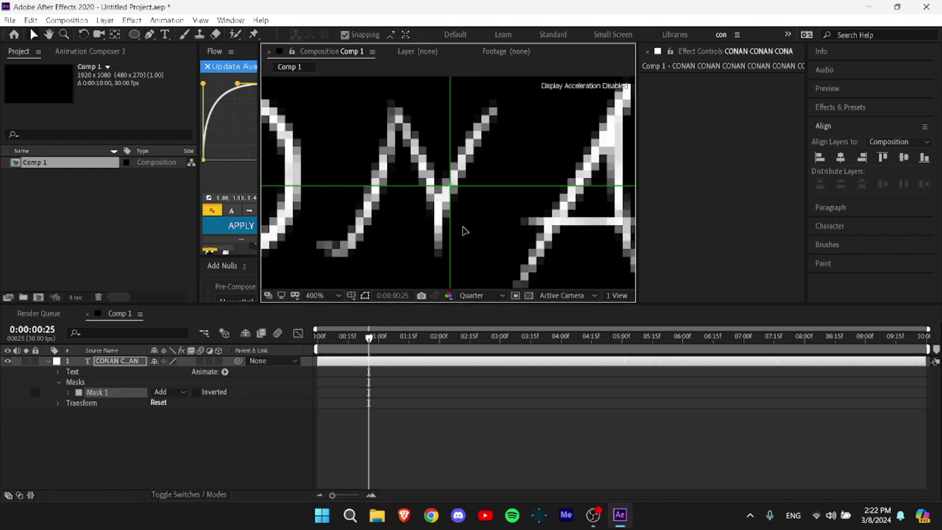
pyautogui.scroll(2, 465, 228)
pyautogui.click(338, 296)
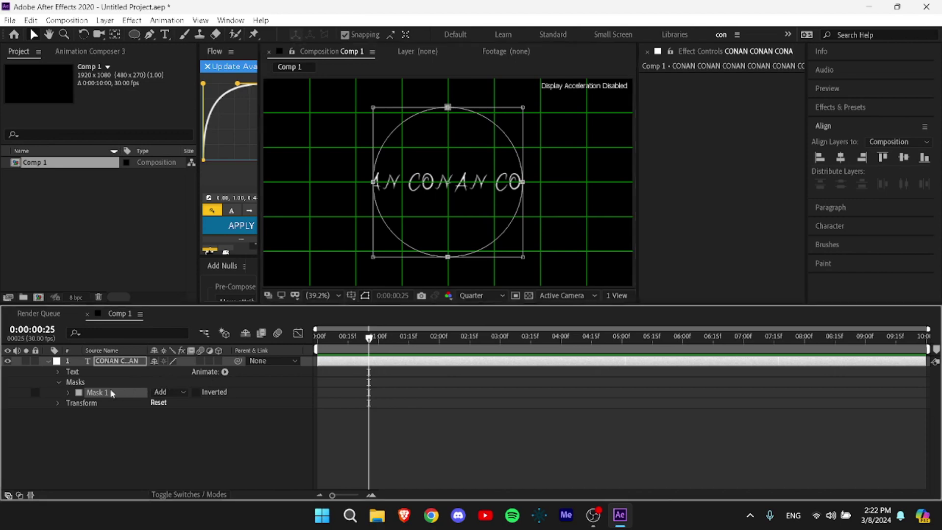
# Turn off the Proportional Grid overlay and select the circular mask path on the text layer
pyautogui.click(424, 371)
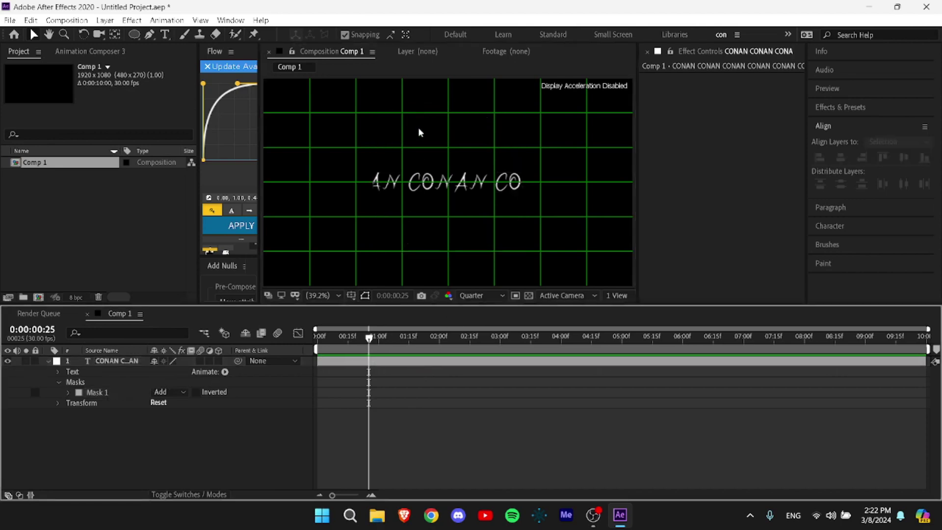
pyautogui.click(439, 108)
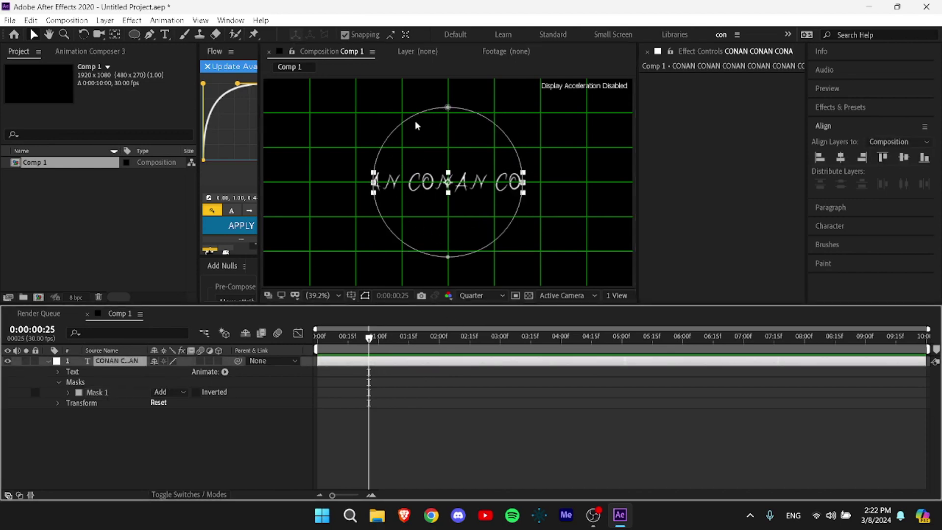
pyautogui.press("ctrl+'")
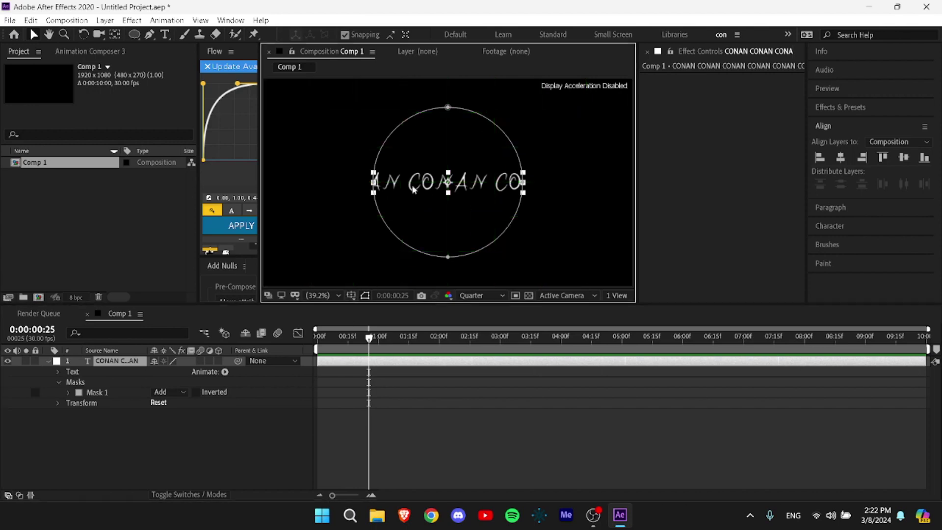
pyautogui.click(444, 108)
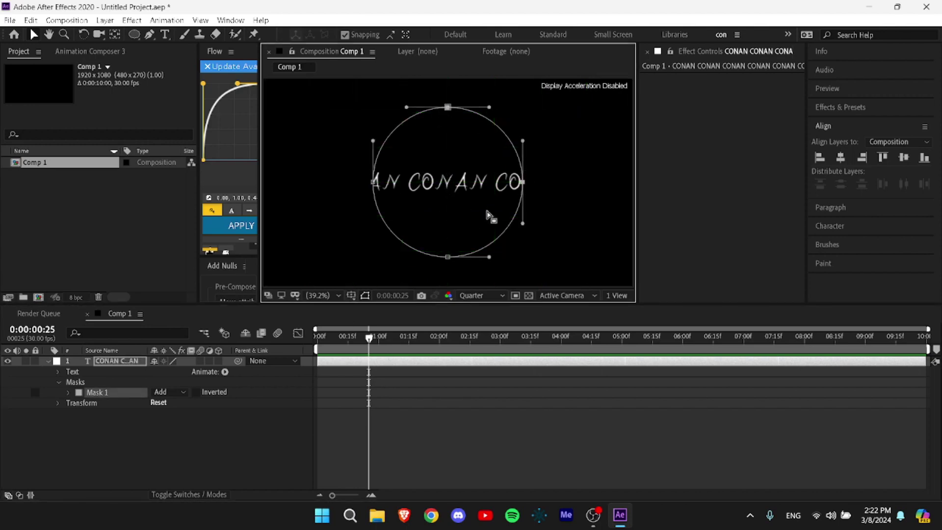
# Set the text layer's Path option to Mask 1 so that the CONAN text follows the circle
pyautogui.click(58, 382)
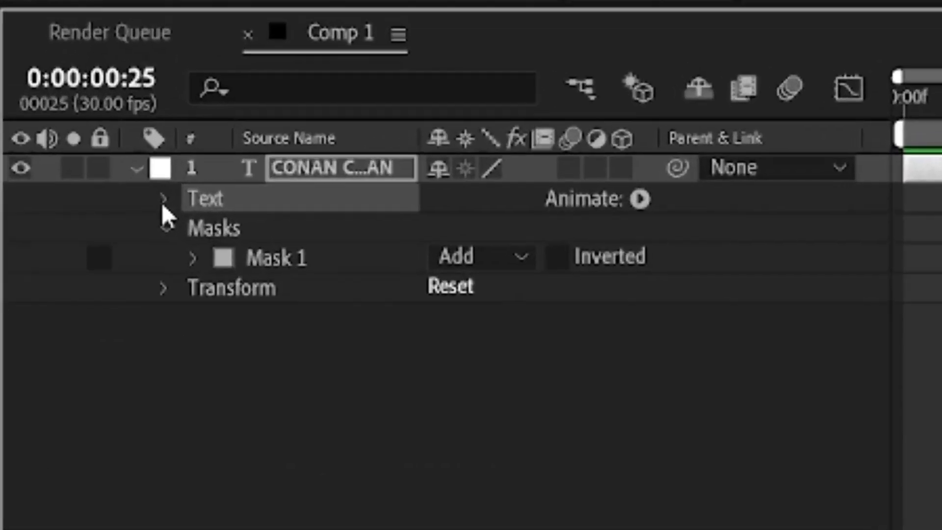
pyautogui.click(58, 371)
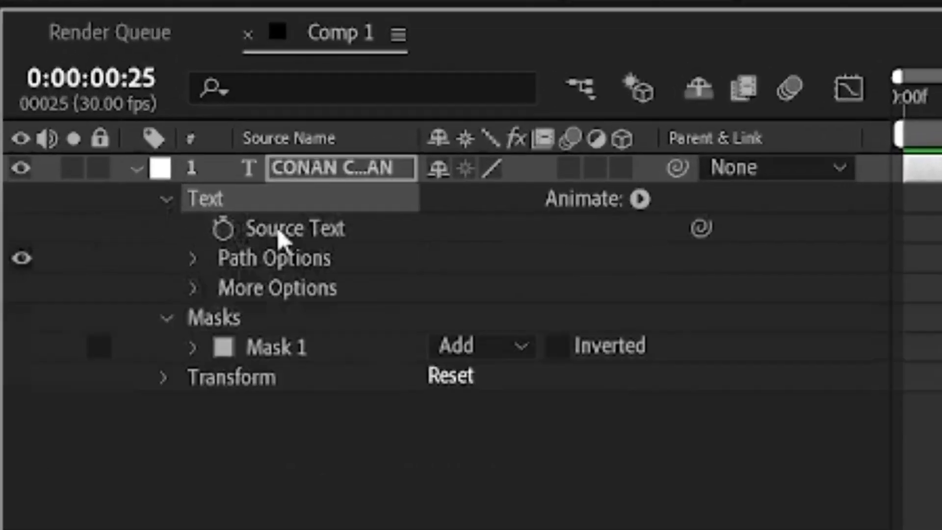
pyautogui.click(287, 260)
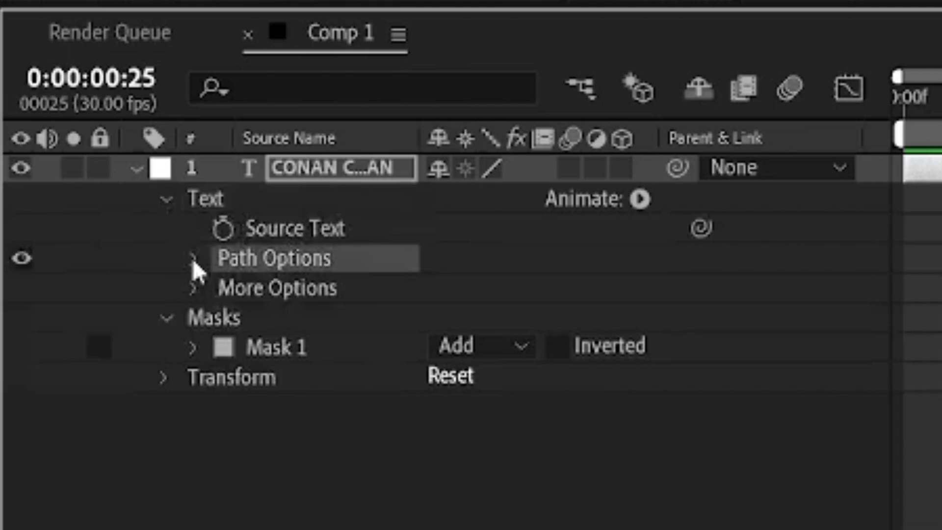
pyautogui.click(193, 260)
pyautogui.click(456, 289)
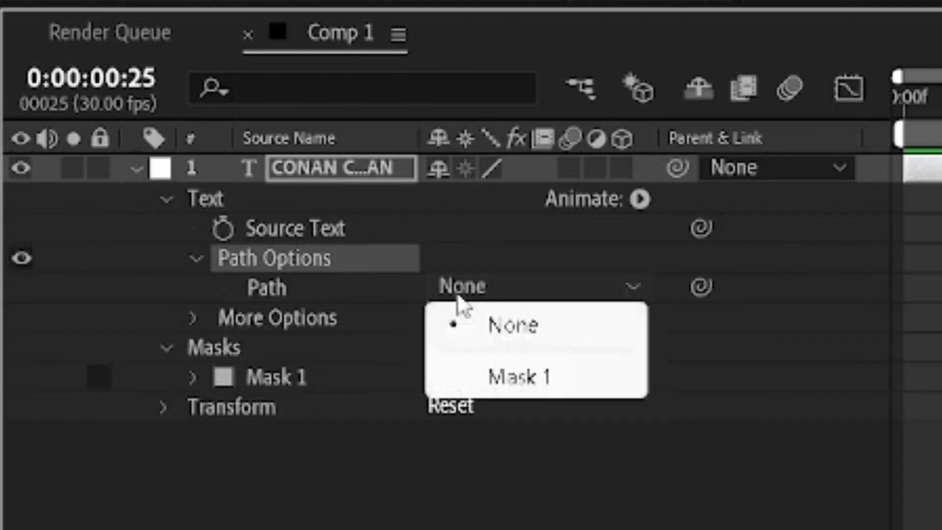
pyautogui.click(534, 384)
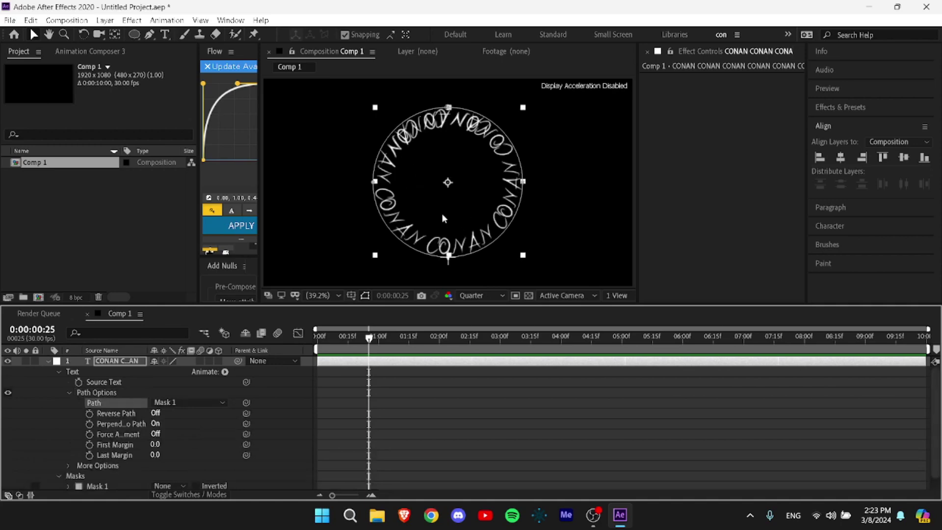
pyautogui.click(70, 393)
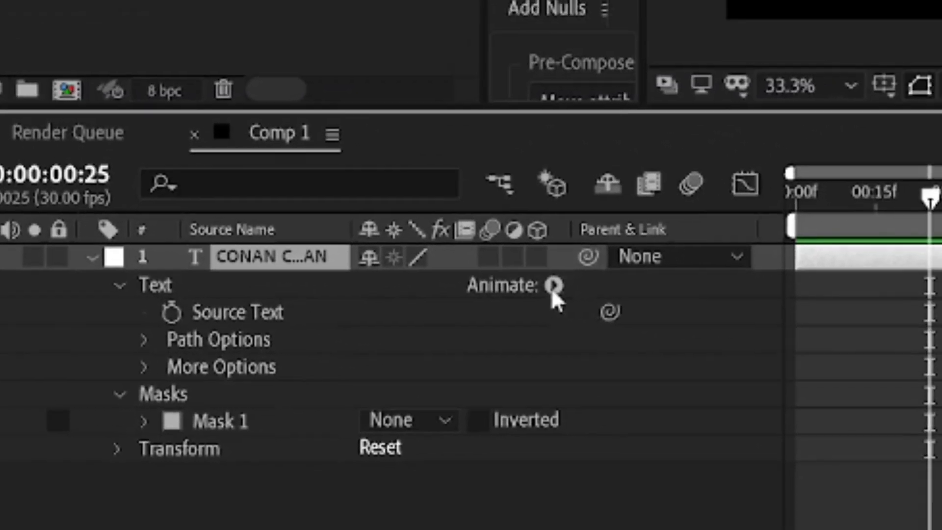
# Enable per-character 3D for the CONAN text layer and add a Position animator to it
pyautogui.click(638, 200)
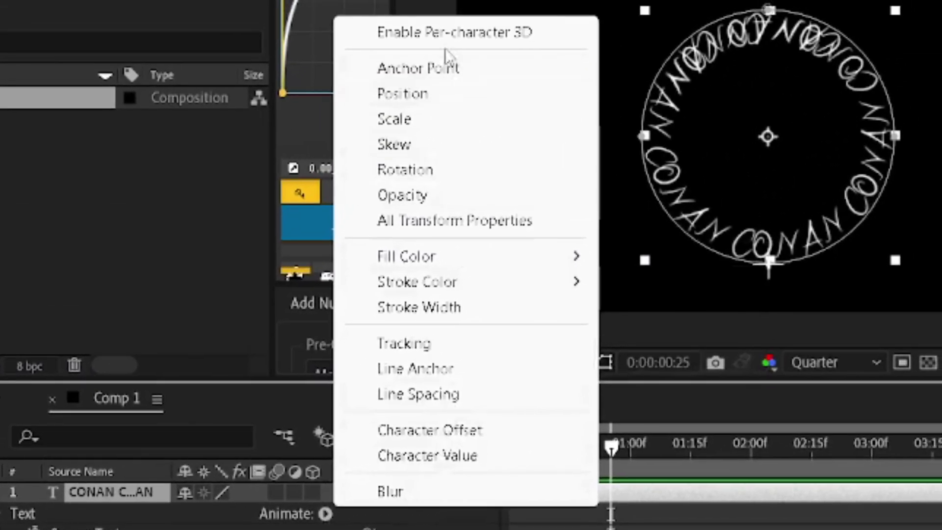
pyautogui.click(520, 44)
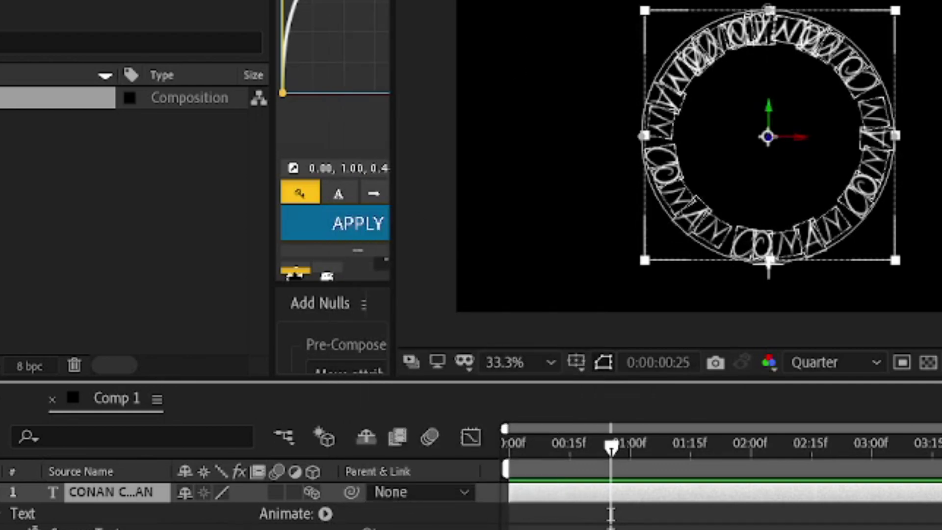
pyautogui.click(325, 514)
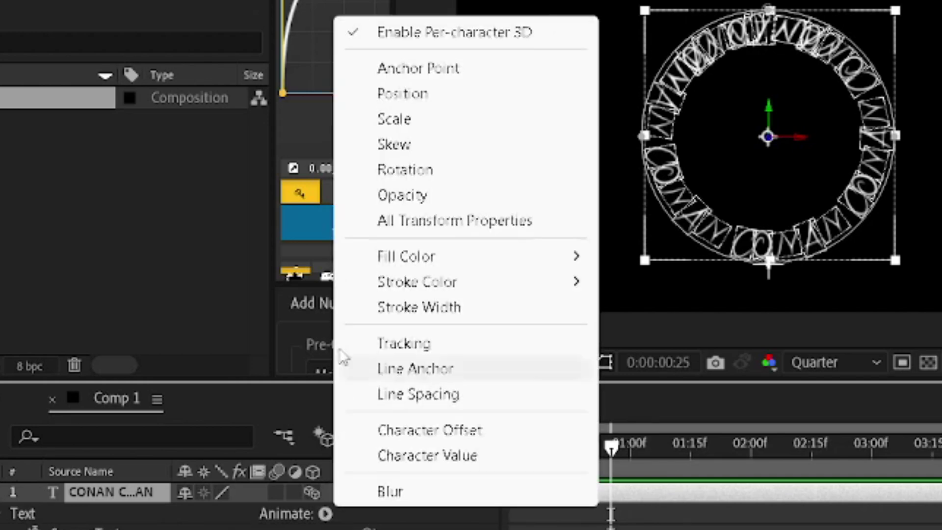
pyautogui.click(422, 99)
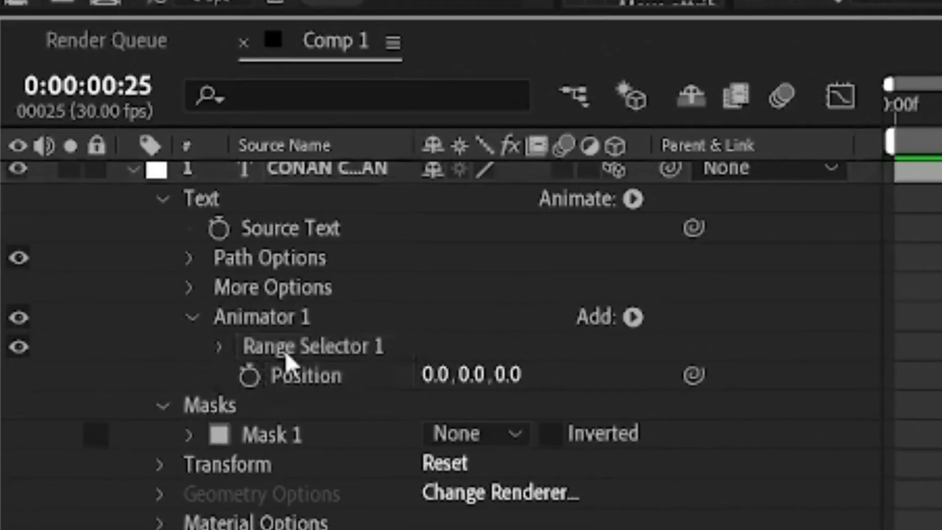
# Set the Shape in the advanced options of the Position animator's range selector to Ramp Up
pyautogui.click(286, 353)
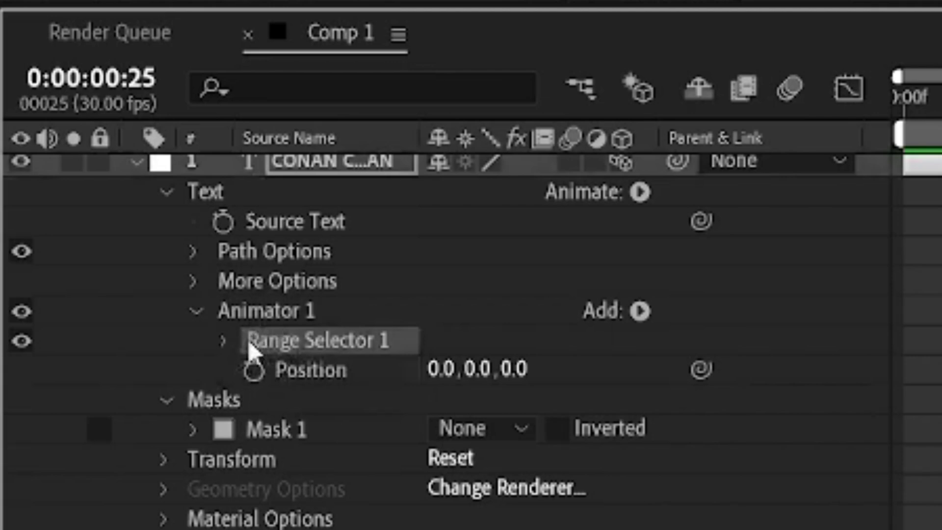
pyautogui.click(223, 341)
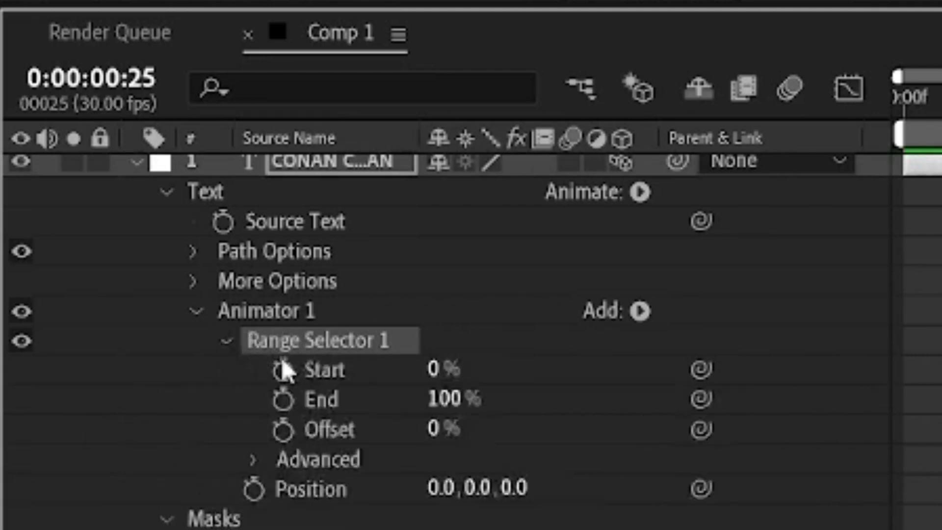
pyautogui.scroll(-3, 284, 373)
pyautogui.click(330, 379)
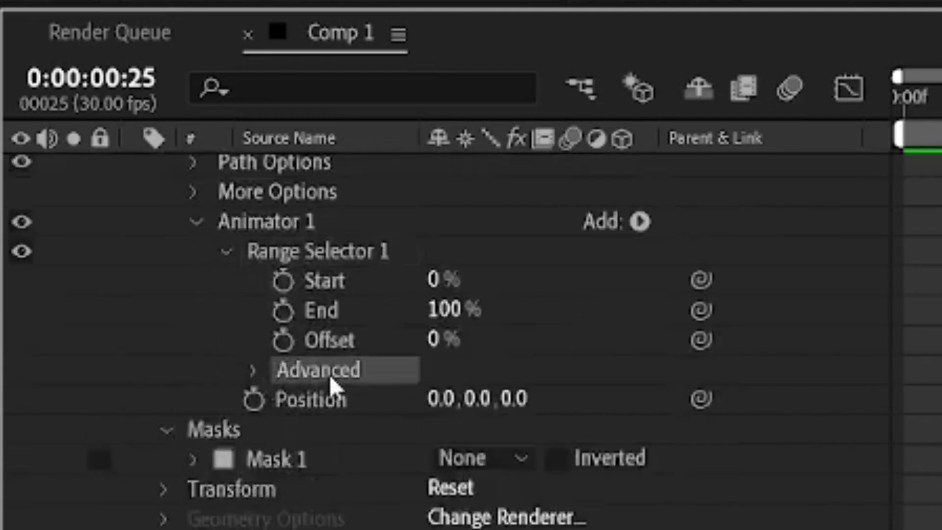
pyautogui.click(254, 371)
pyautogui.scroll(-3, 286, 363)
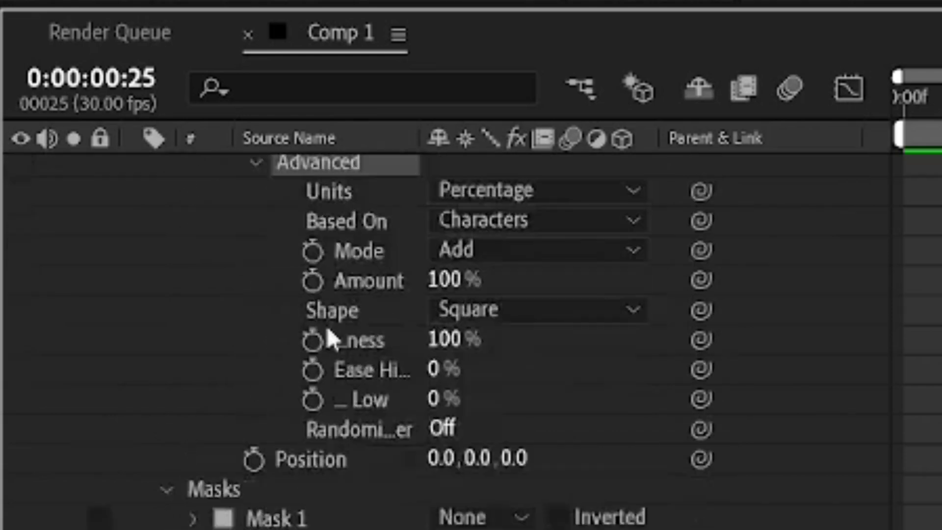
pyautogui.click(463, 324)
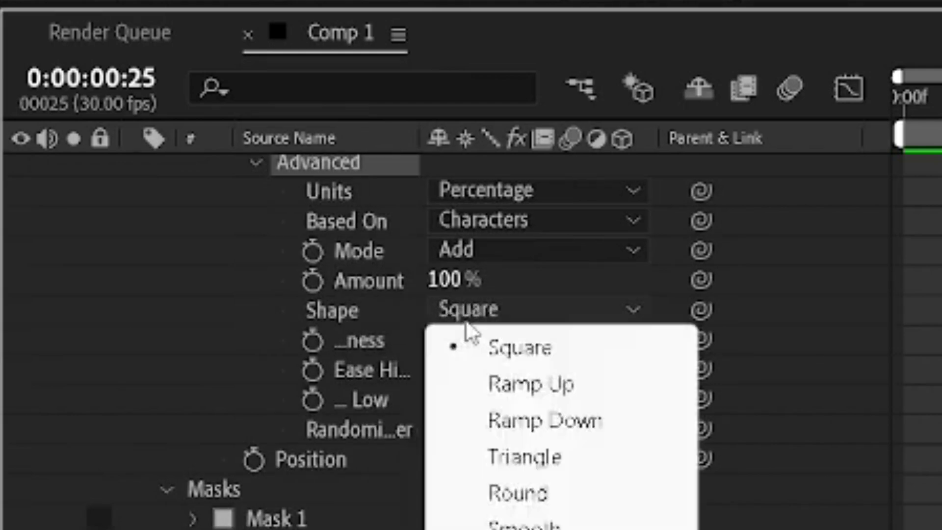
pyautogui.click(522, 387)
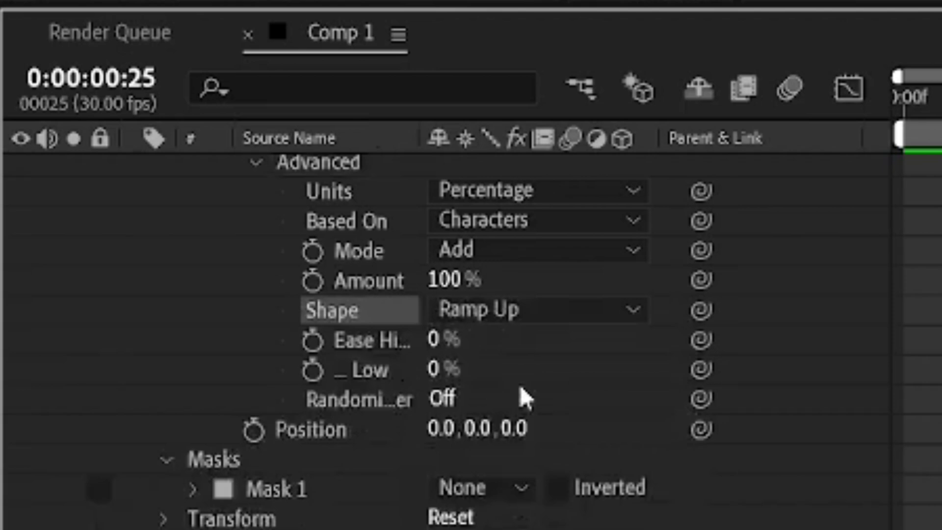
# Raise the text animator's Z position to 3832 to pull the circular text into a spiral
pyautogui.scroll(-1, 520, 384)
pyautogui.scroll(5, 442, 343)
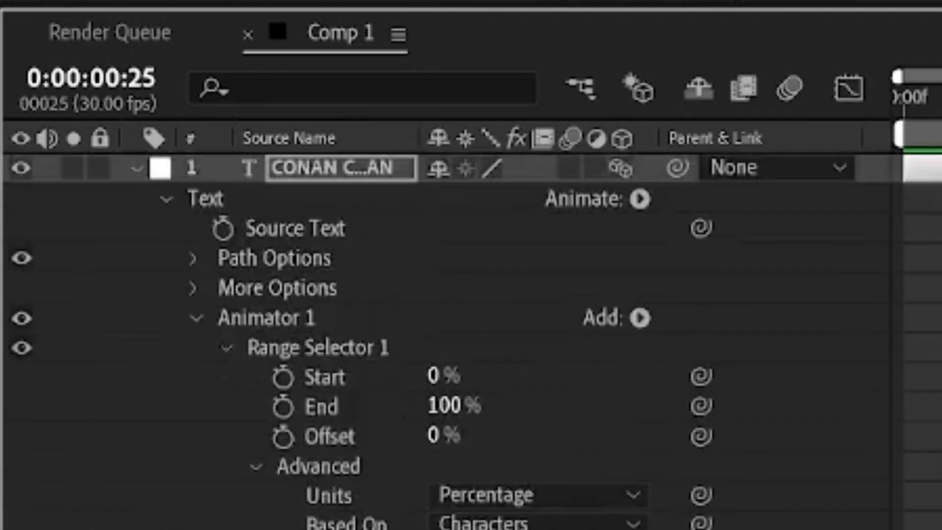
pyautogui.scroll(-6, 574, 431)
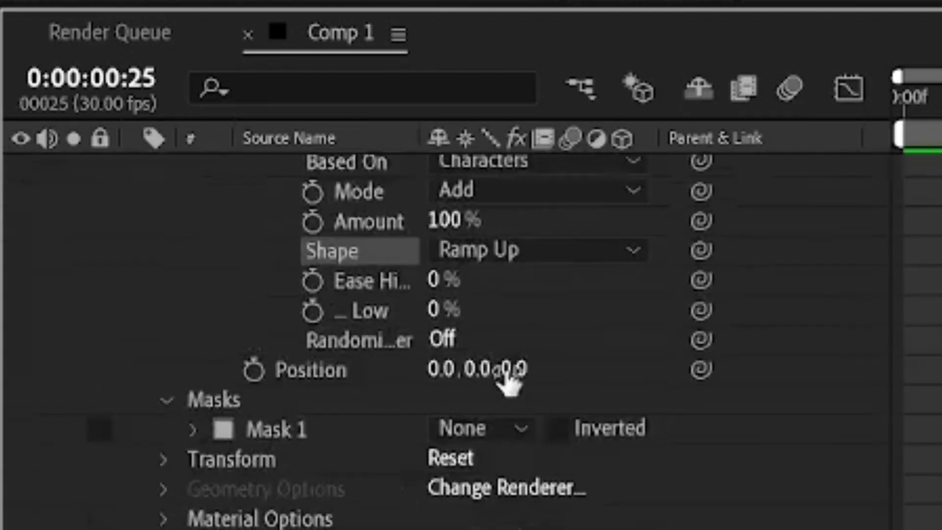
pyautogui.moveTo(508, 371); pyautogui.dragTo(941, 368)
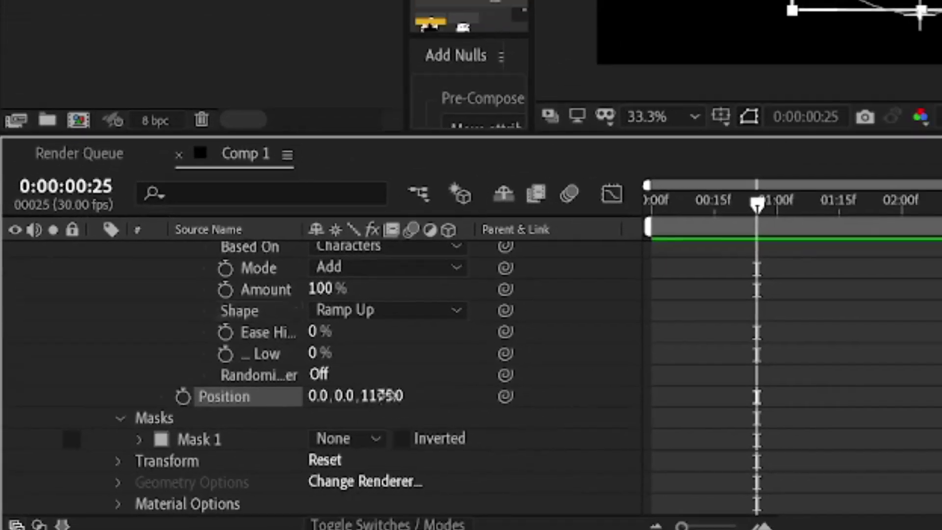
pyautogui.moveTo(536, 370); pyautogui.dragTo(941, 365)
pyautogui.scroll(2, 771, 95)
pyautogui.scroll(-1, 772, 95)
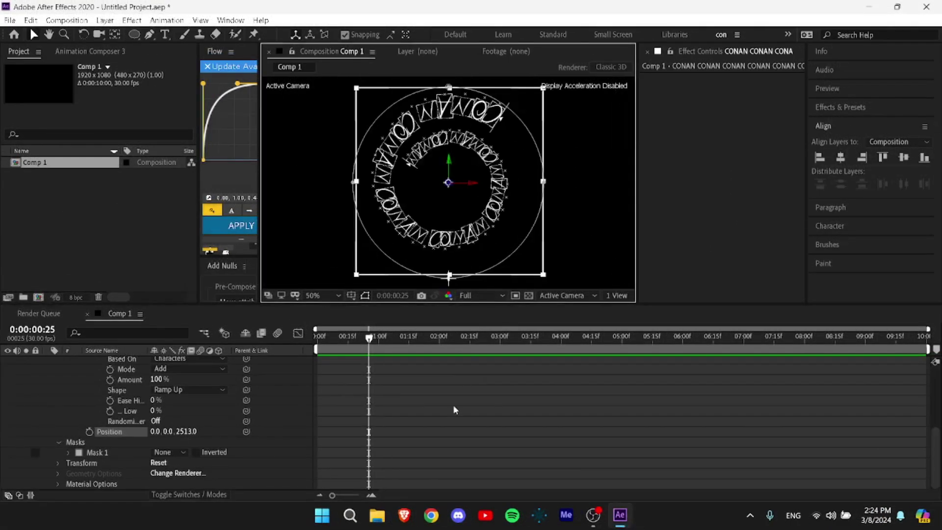
pyautogui.click(455, 410)
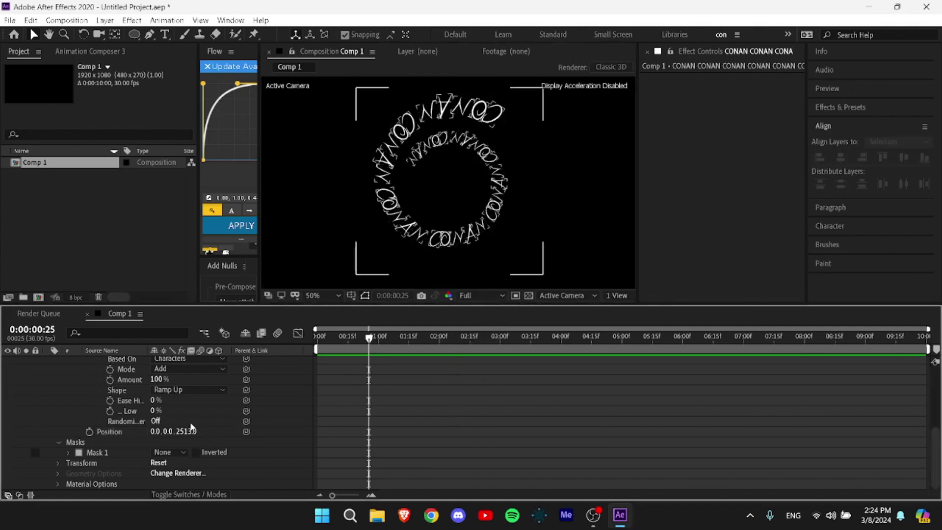
pyautogui.moveTo(186, 432); pyautogui.dragTo(834, 392)
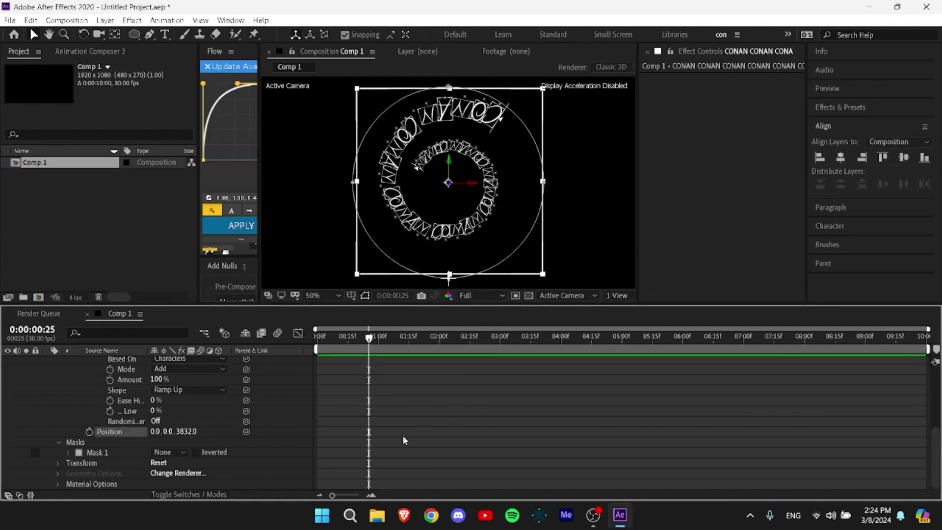
# Lengthen the spiral text by adding the run of repeated CONAN words two more times
pyautogui.scroll(5, 403, 435)
pyautogui.hotkey('ctrl', 't')
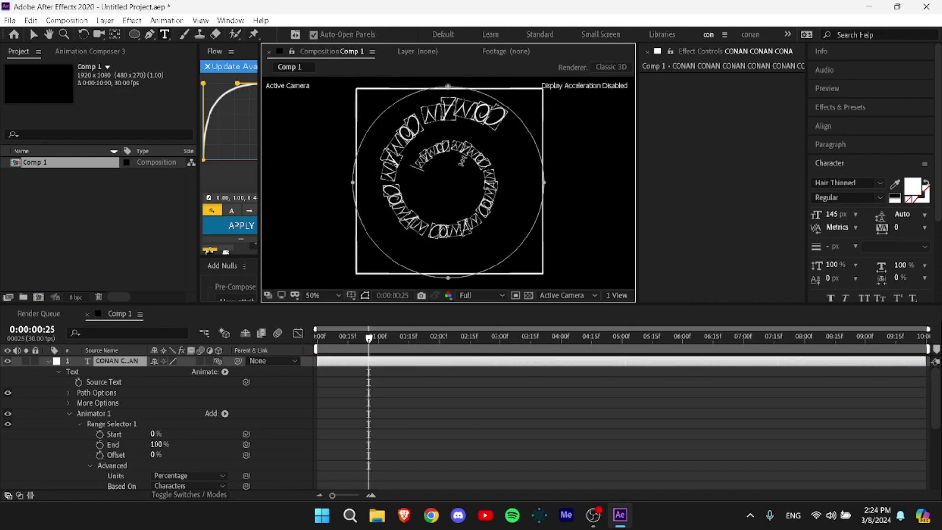
pyautogui.write('CONAN CONAN CONAN CONAN CONAN CONAN CONAN')
pyautogui.write('CONAN CONAN CONAN CONAN CONAN CONAN CONAN')
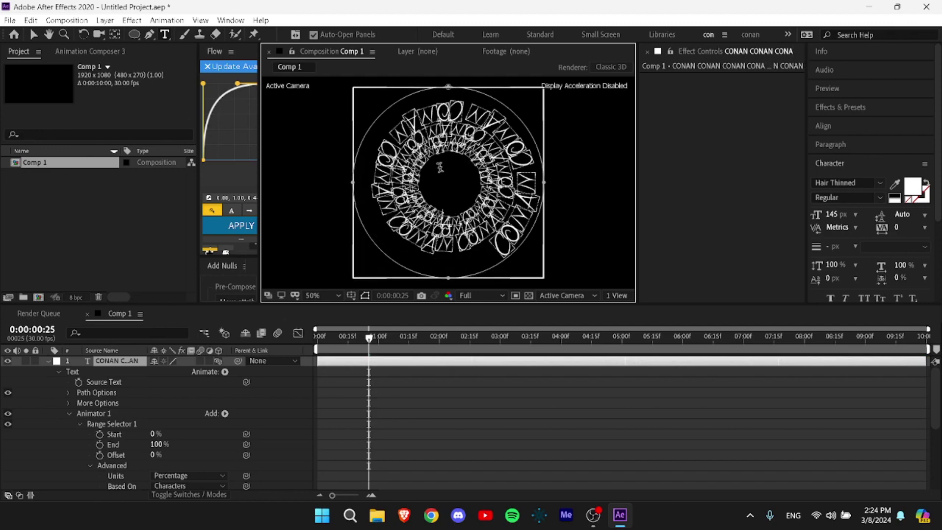
pyautogui.click(404, 416)
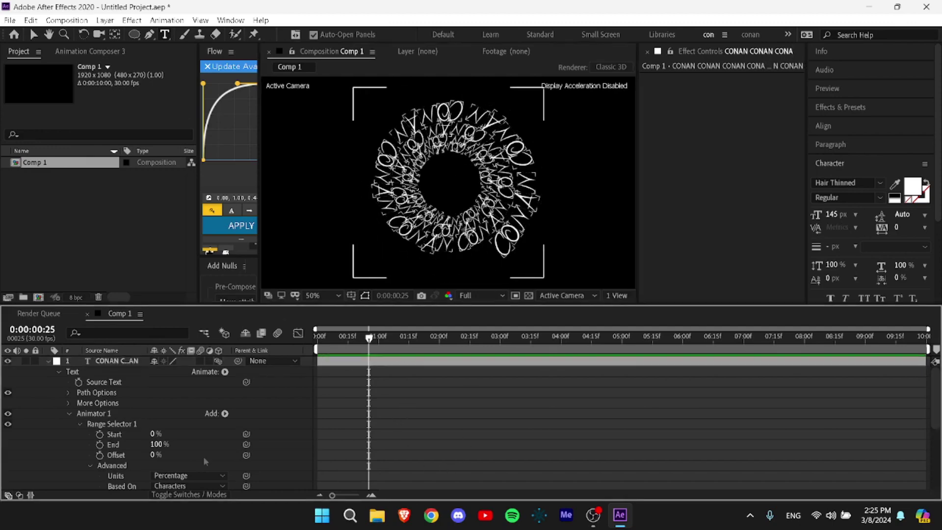
# Raise the text animator's Z position to 8400 and deselect the layer, returning to the Selection tool
pyautogui.scroll(-4, 203, 462)
pyautogui.moveTo(186, 434); pyautogui.dragTo(694, 360)
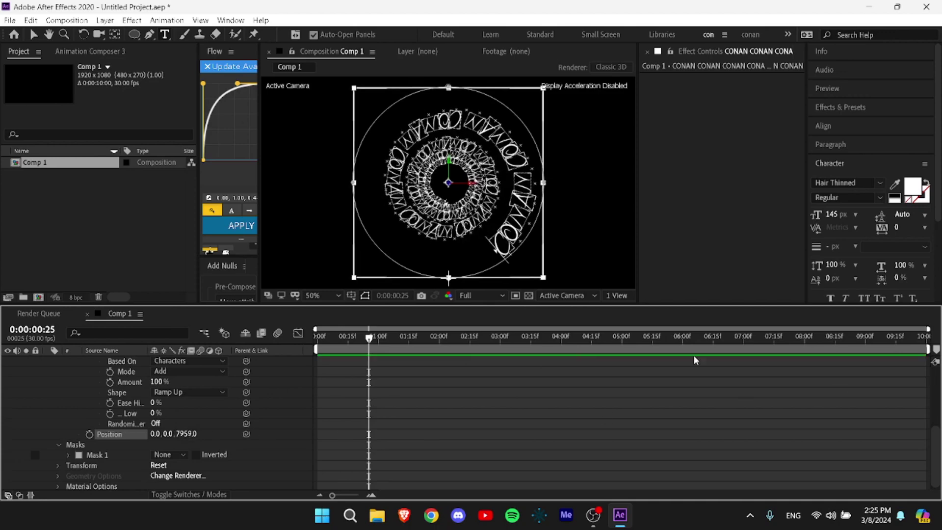
pyautogui.moveTo(298, 424); pyautogui.dragTo(437, 419)
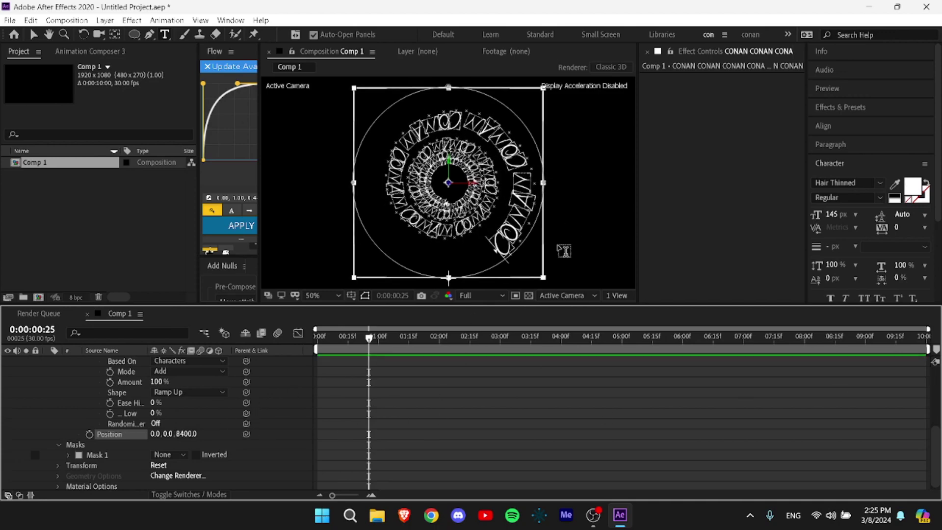
pyautogui.press('F2')
pyautogui.press('v')
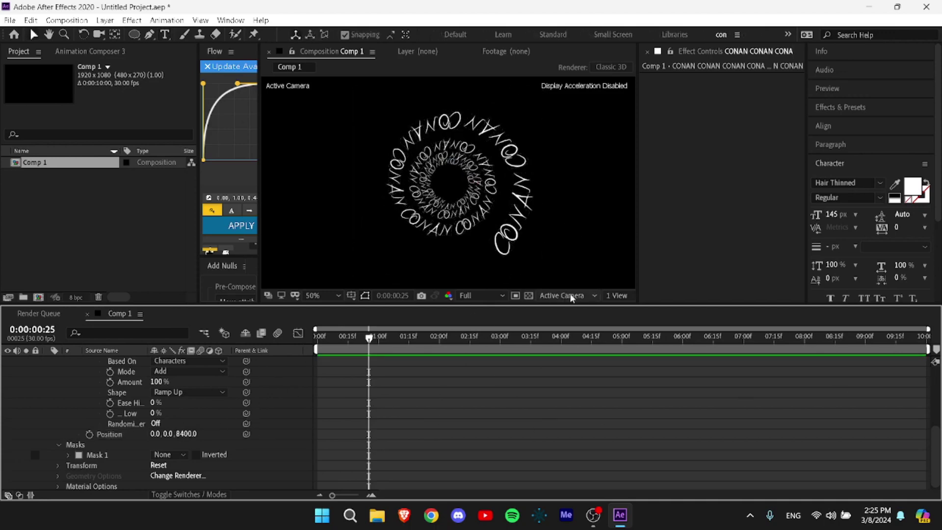
# Show the composition in two side-by-side views and frame the full length of the spiral in the Top view
pyautogui.click(613, 296)
pyautogui.click(633, 334)
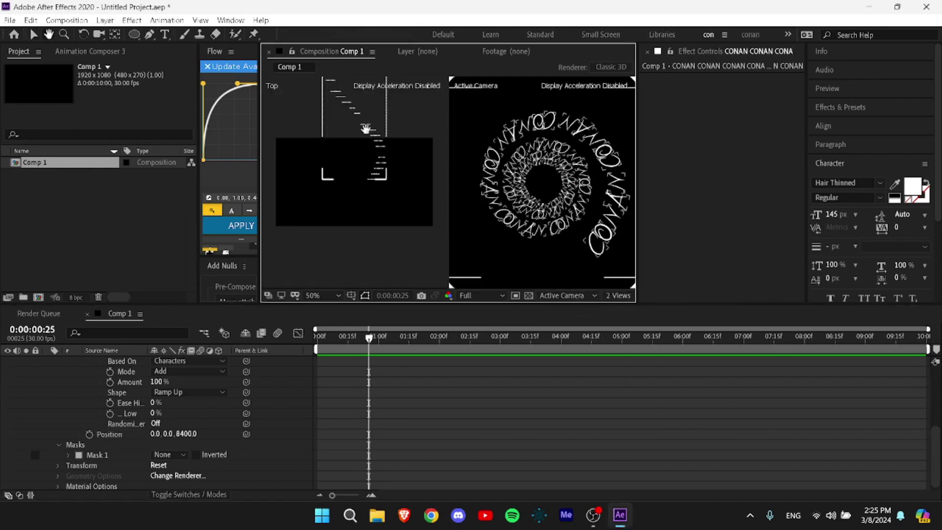
pyautogui.scroll(-3, 368, 131)
pyautogui.moveTo(389, 173); pyautogui.dragTo(399, 246)
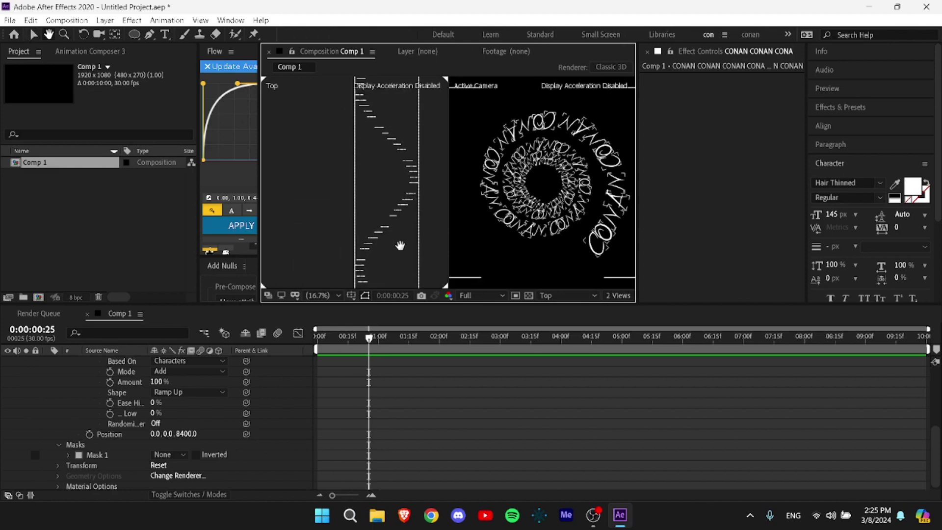
pyautogui.moveTo(394, 140); pyautogui.dragTo(399, 298)
pyautogui.moveTo(401, 173); pyautogui.dragTo(402, 275)
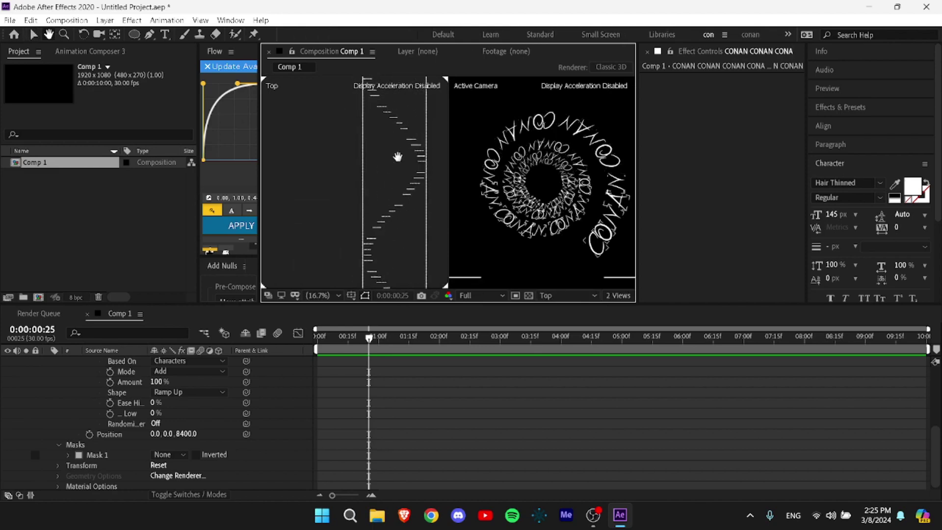
pyautogui.scroll(-4, 393, 154)
pyautogui.moveTo(402, 217); pyautogui.dragTo(405, 181)
pyautogui.press('v')
# Create a two-node camera with the 50mm preset
pyautogui.scroll(5, 363, 395)
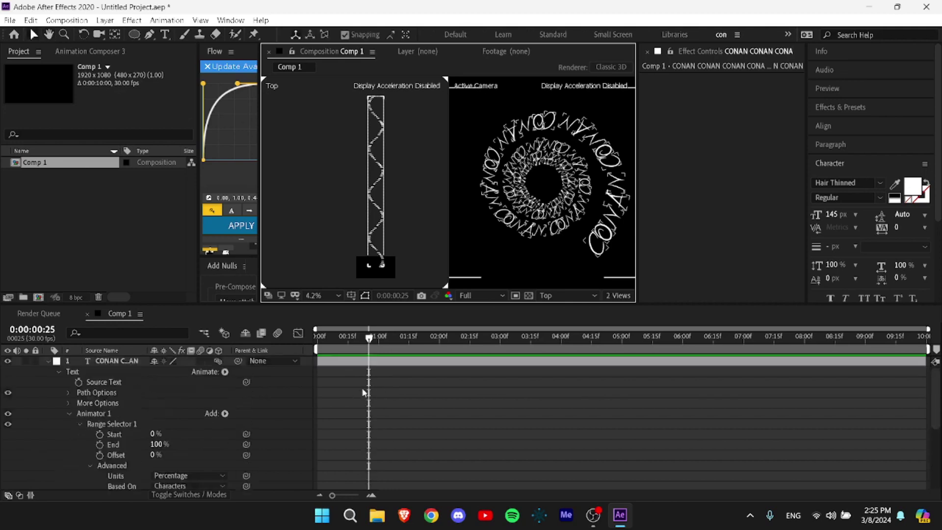
pyautogui.click(368, 364)
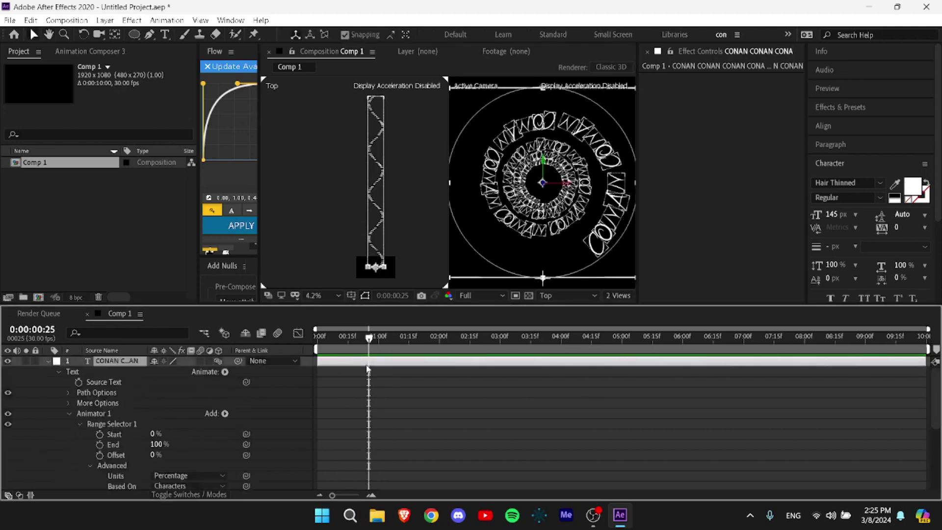
pyautogui.hotkey('ctrl', 'alt', 'shift', 'c')
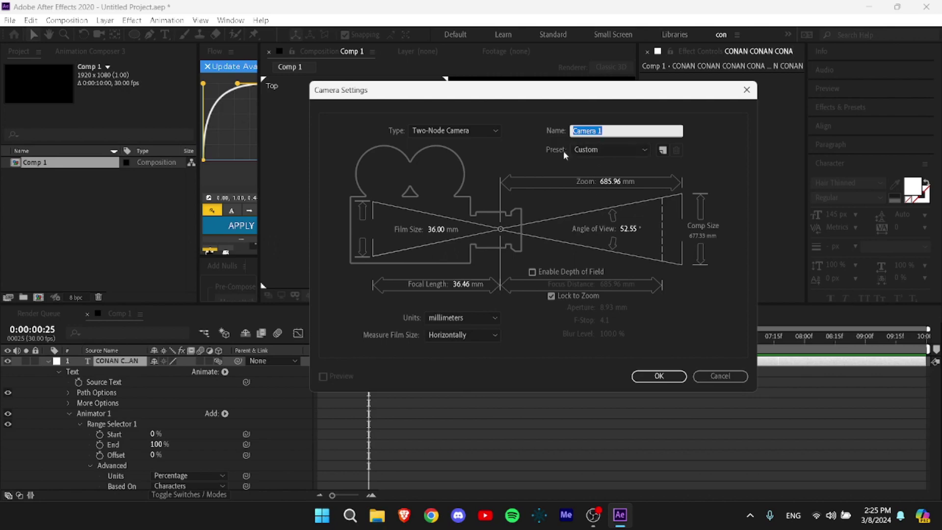
pyautogui.click(592, 149)
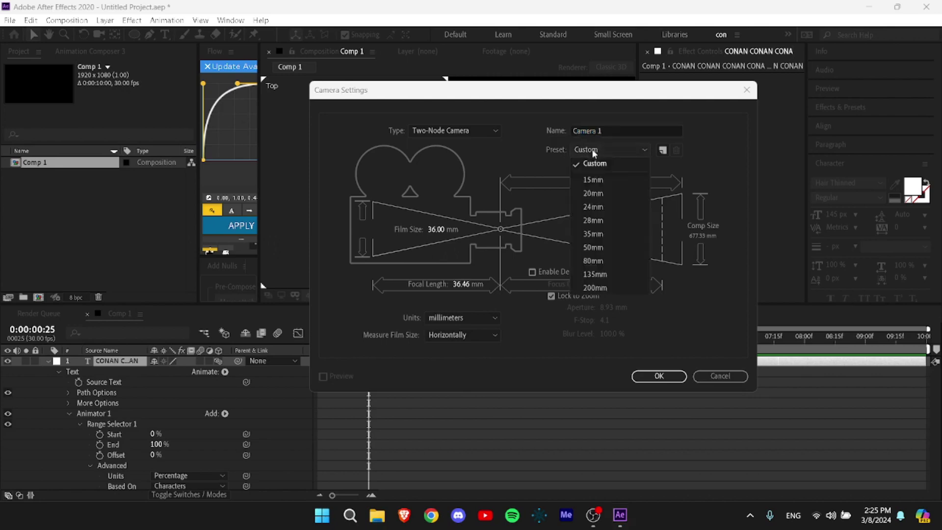
pyautogui.click(592, 248)
pyautogui.click(658, 376)
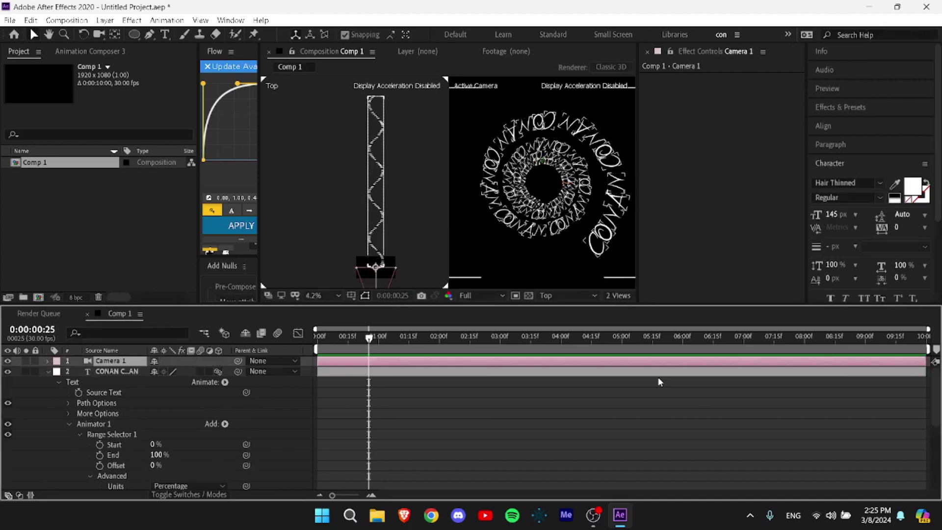
# Create two 3D null objects, with the lower null parented to the upper one and the camera parented to the lower null
pyautogui.hotkey('ctrl', 'alt', 'shift', 'y')
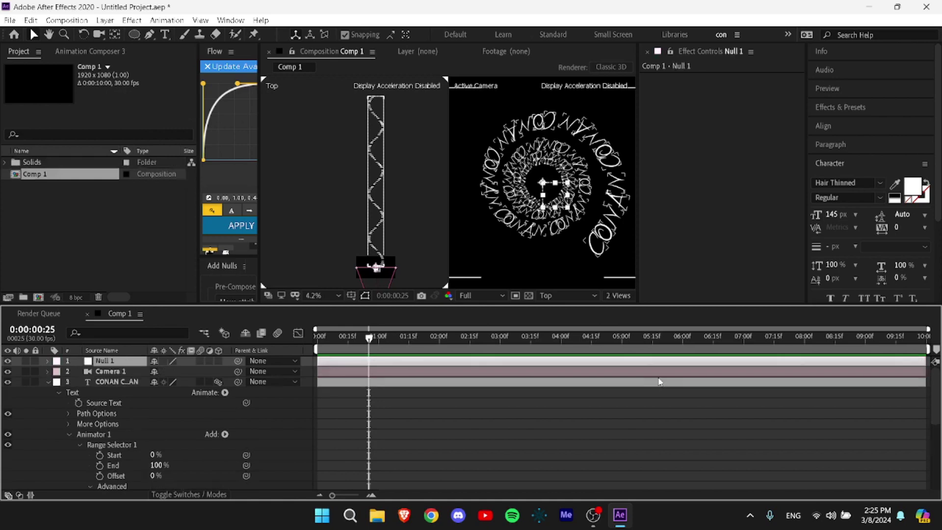
pyautogui.hotkey('ctrl', 'd')
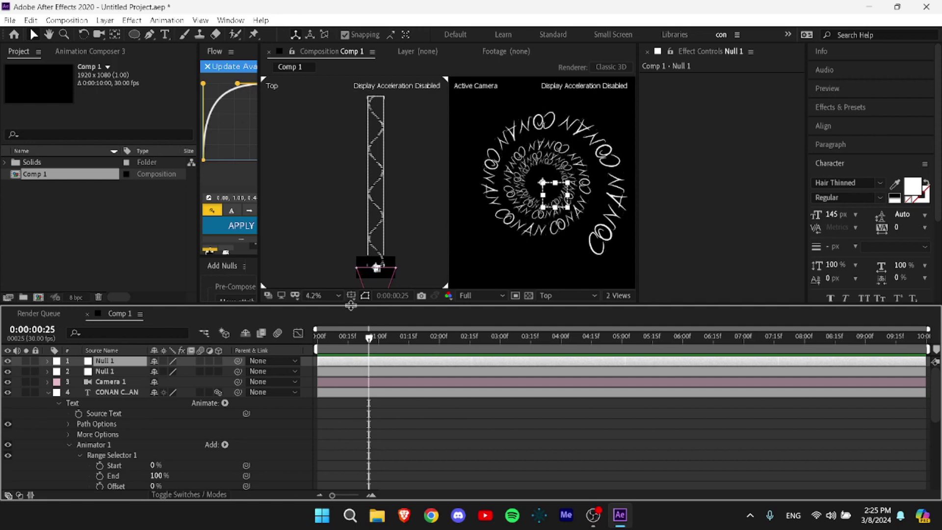
pyautogui.moveTo(238, 372); pyautogui.dragTo(113, 361)
pyautogui.moveTo(238, 382); pyautogui.dragTo(113, 371)
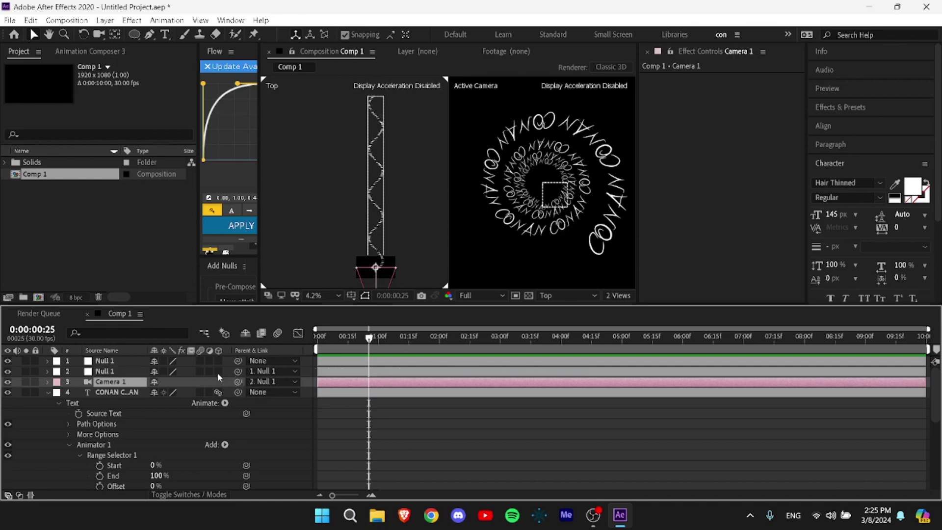
pyautogui.moveTo(217, 371); pyautogui.dragTo(219, 365)
# Reveal only the lower null's Position property and keyframe it at 0:00:00:04, with the text layer collapsed
pyautogui.moveTo(357, 336); pyautogui.dragTo(327, 337)
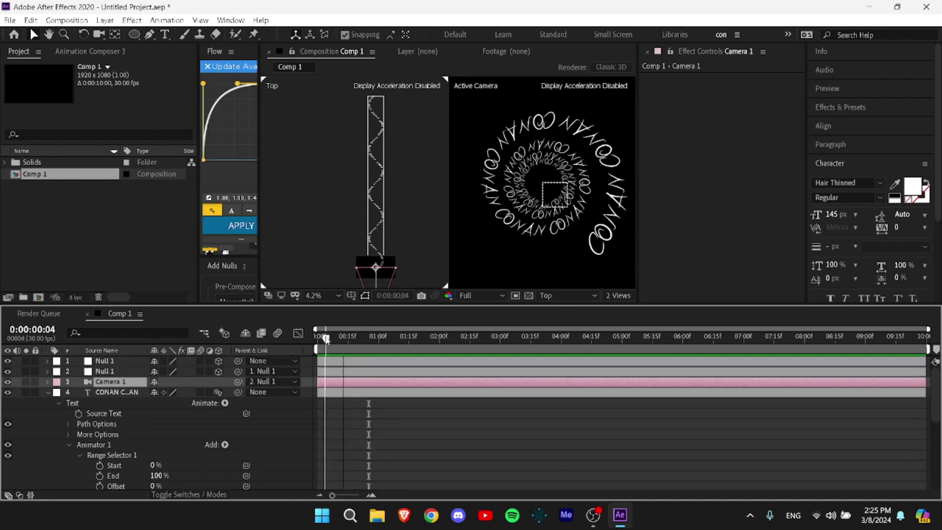
pyautogui.click(105, 372)
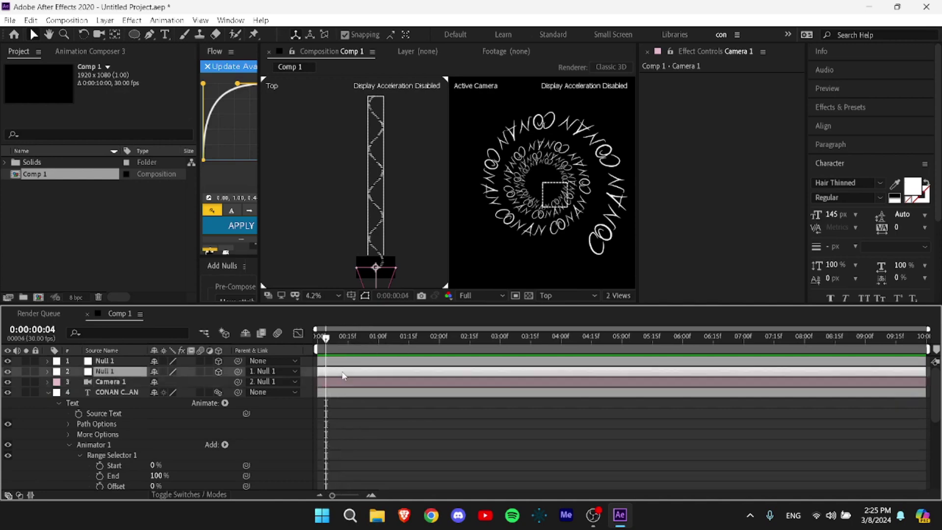
pyautogui.click(48, 392)
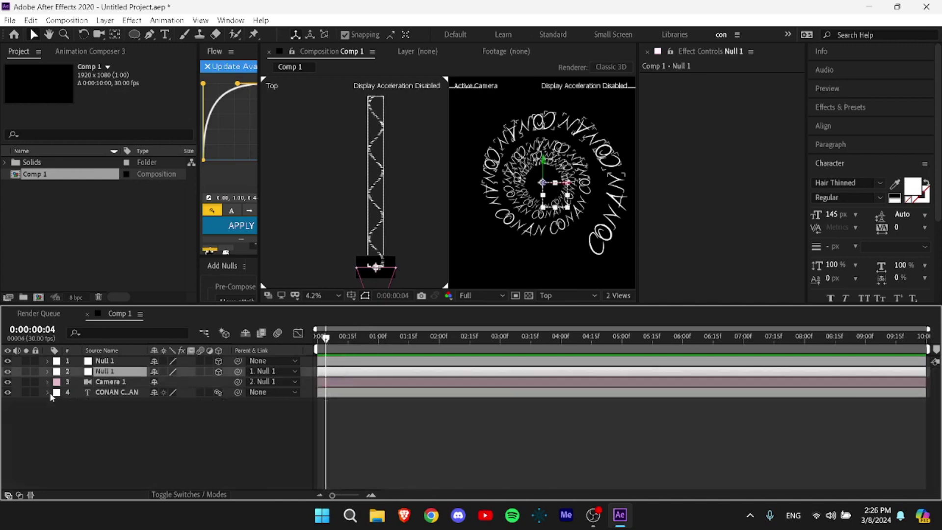
pyautogui.click(126, 393)
pyautogui.click(433, 374)
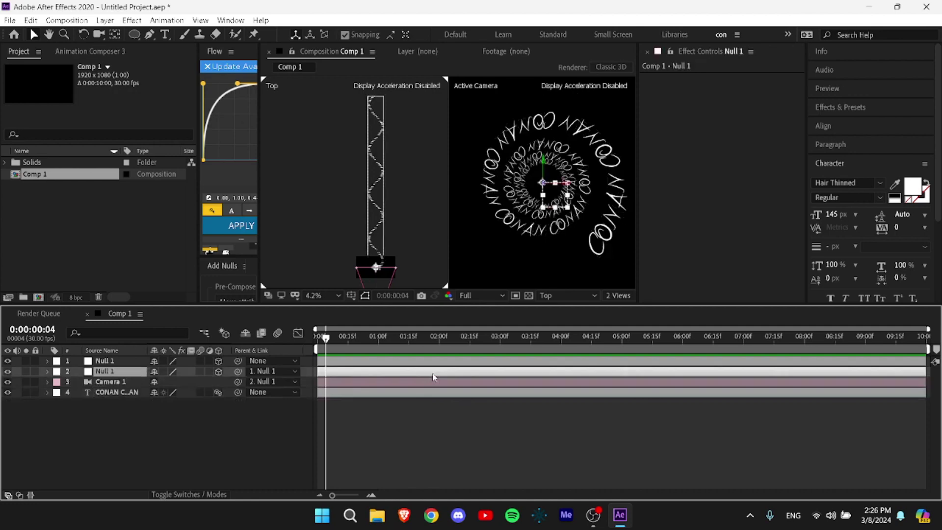
pyautogui.hotkey('alt', 'shift', 'p')
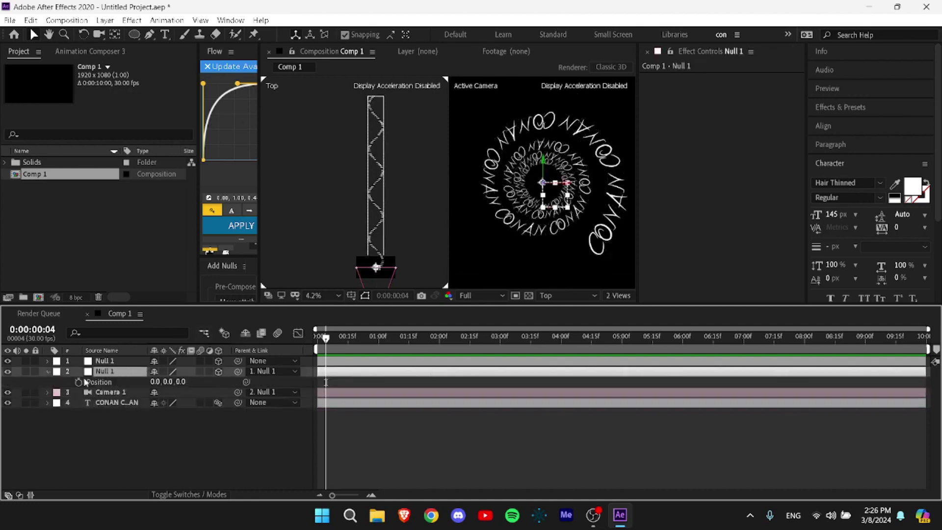
# At 0:00:03:04, move the lower null forward in Z so the camera travels partway through the spiral
pyautogui.moveTo(342, 338); pyautogui.dragTo(509, 338)
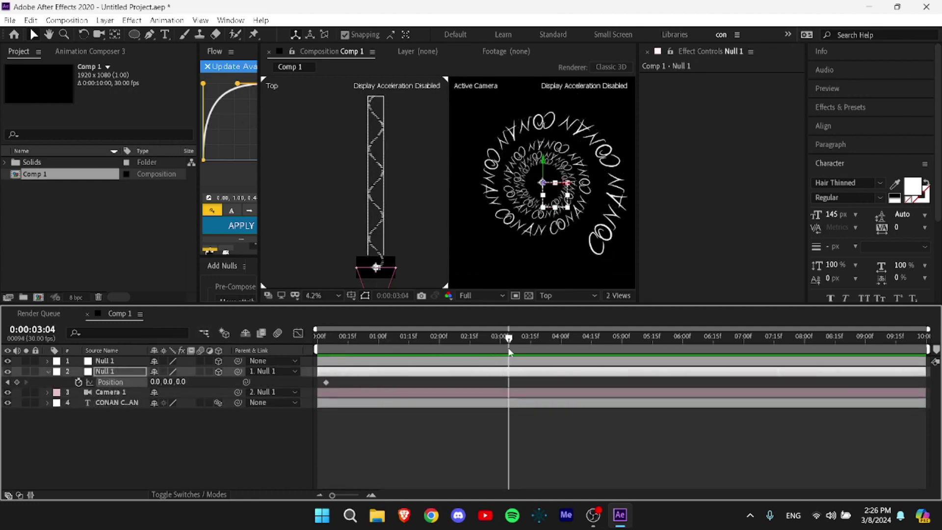
pyautogui.click(456, 393)
pyautogui.click(438, 372)
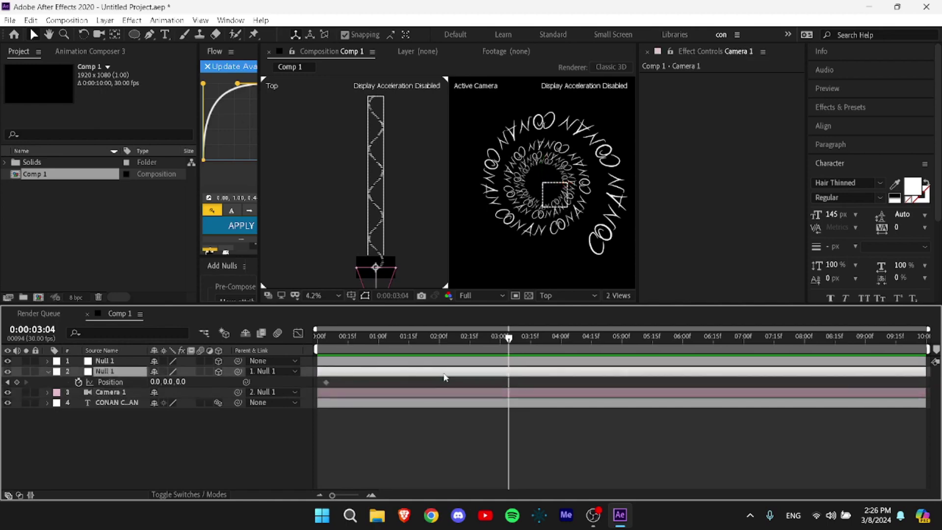
pyautogui.moveTo(182, 382); pyautogui.dragTo(216, 389)
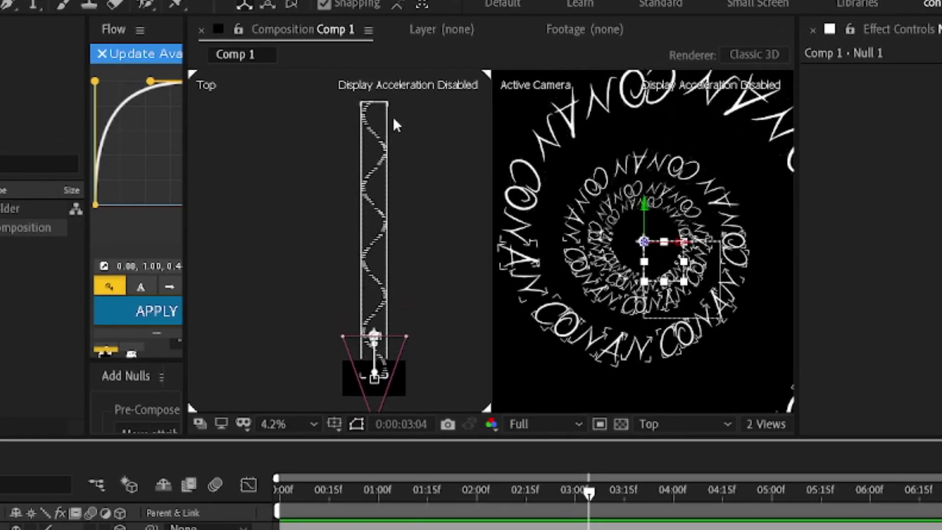
pyautogui.moveTo(374, 336); pyautogui.dragTo(375, 221)
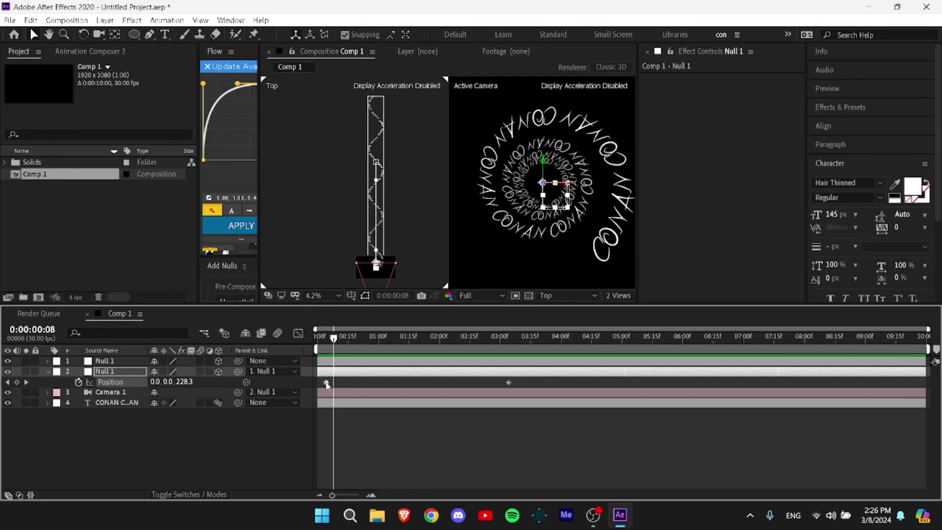
# Move the null's first Position keyframe to the composition start and apply a steep-start Flow ease curve to both keyframes
pyautogui.moveTo(326, 383); pyautogui.dragTo(318, 383)
pyautogui.moveTo(532, 385); pyautogui.dragTo(314, 380)
pyautogui.click(235, 225)
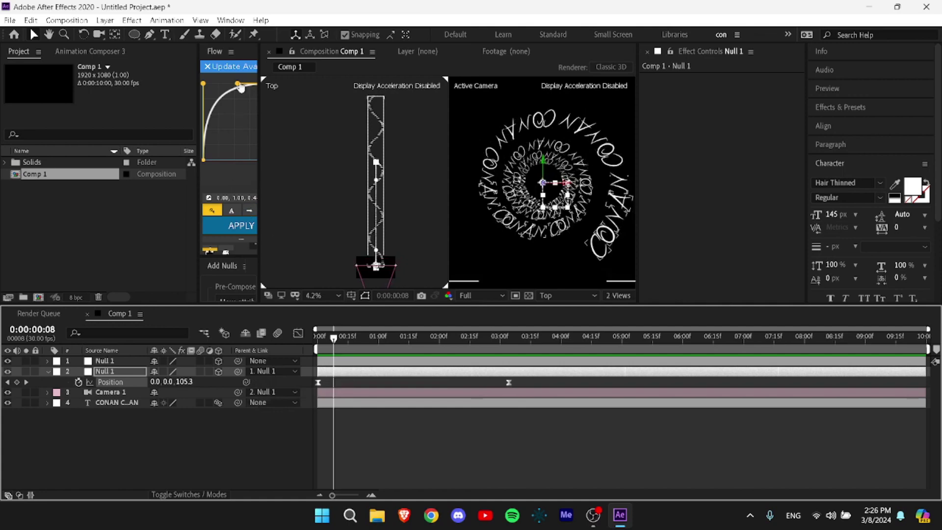
pyautogui.moveTo(241, 89); pyautogui.dragTo(212, 85)
pyautogui.click(241, 226)
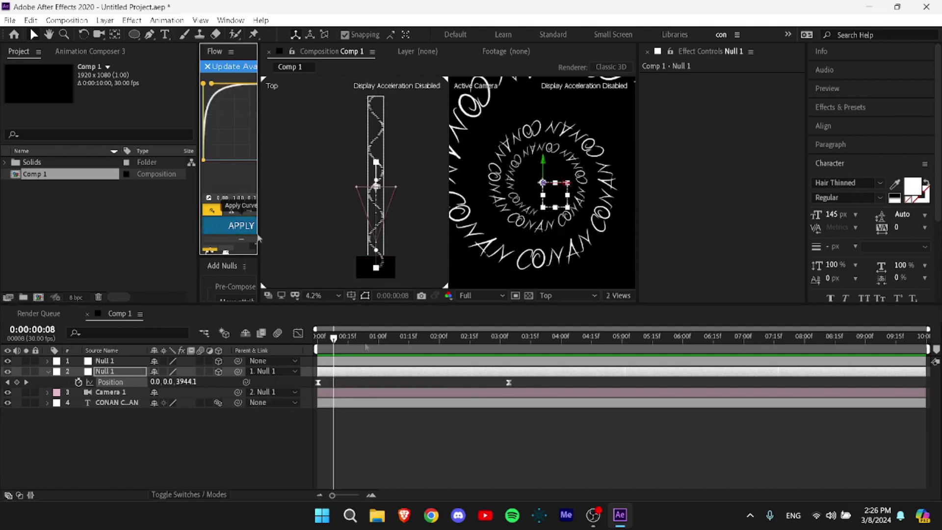
# Return to a single Active Camera view at Half resolution and preview the camera move from the first frame
pyautogui.moveTo(385, 339); pyautogui.dragTo(220, 366)
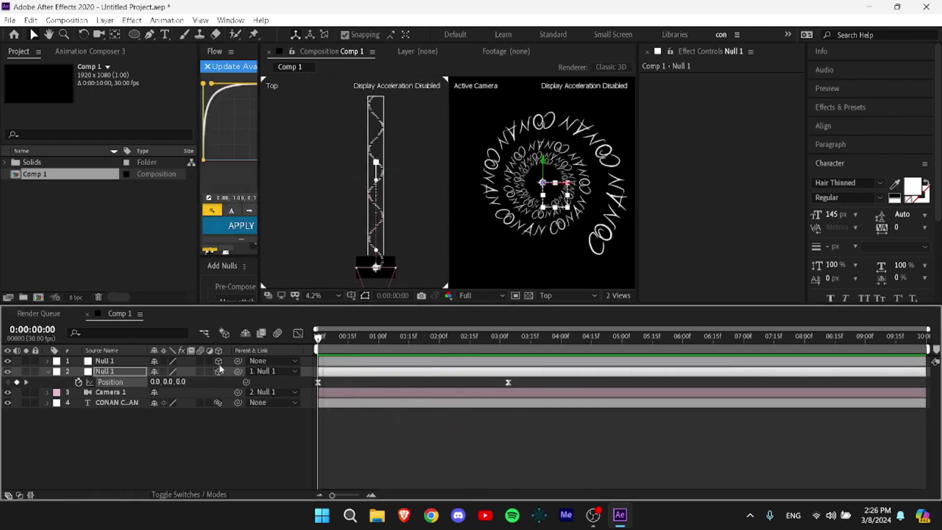
pyautogui.click(483, 296)
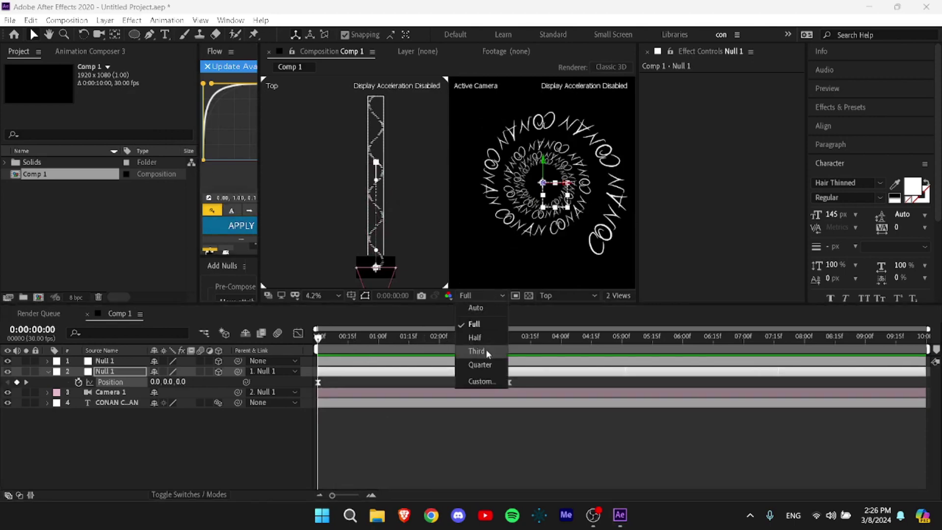
pyautogui.click(484, 345)
pyautogui.click(547, 296)
pyautogui.click(572, 309)
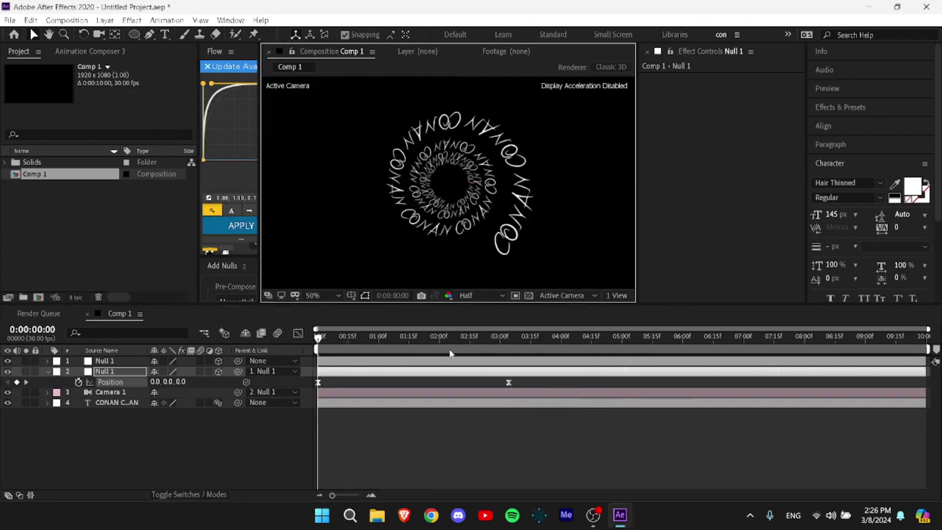
pyautogui.press('space')
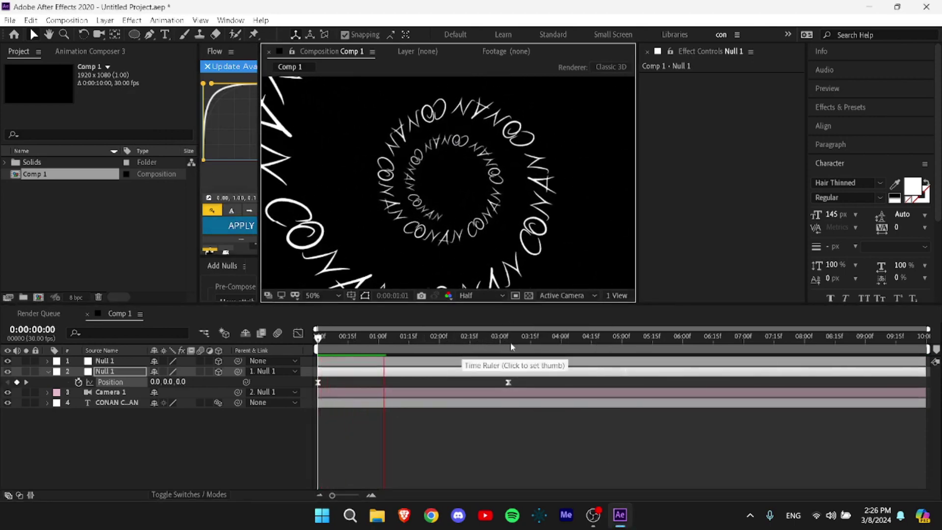
# End the work area at 0:00:02:23 and preview the shortened animation
pyautogui.click(462, 344)
pyautogui.moveTo(472, 348); pyautogui.dragTo(485, 344)
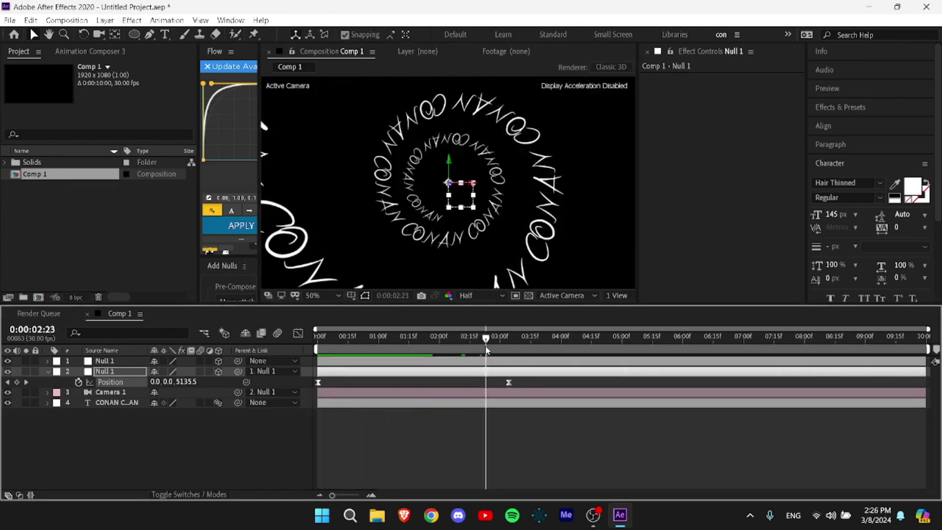
pyautogui.press('n')
pyautogui.press('space')
pyautogui.press('Home')
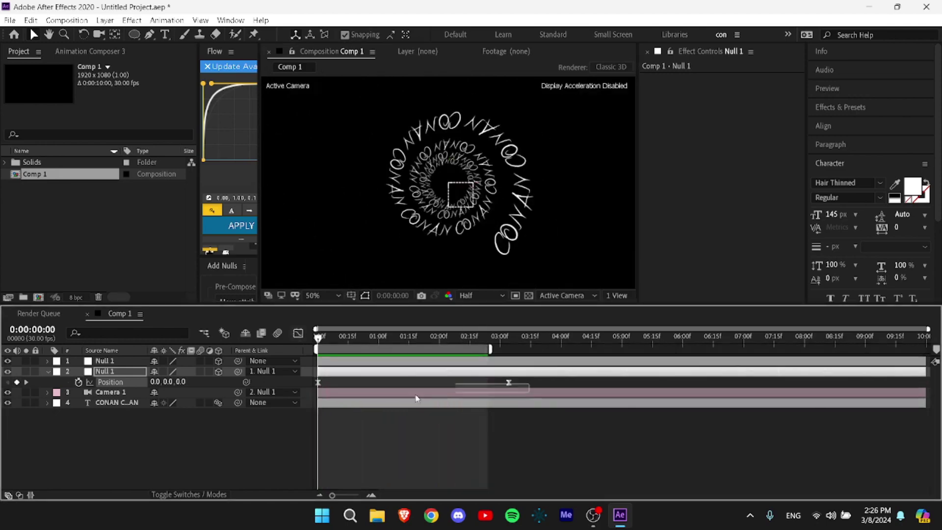
# Soften the Flow ease curve, reapply it to the null's Position keyframes and preview the motion
pyautogui.moveTo(212, 84); pyautogui.dragTo(198, 102)
pyautogui.click(207, 67)
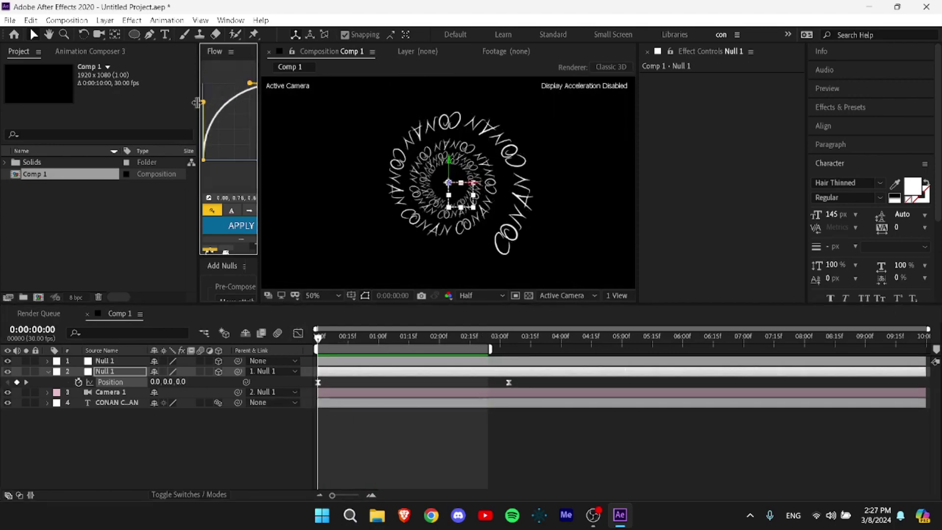
pyautogui.click(230, 226)
pyautogui.press('space')
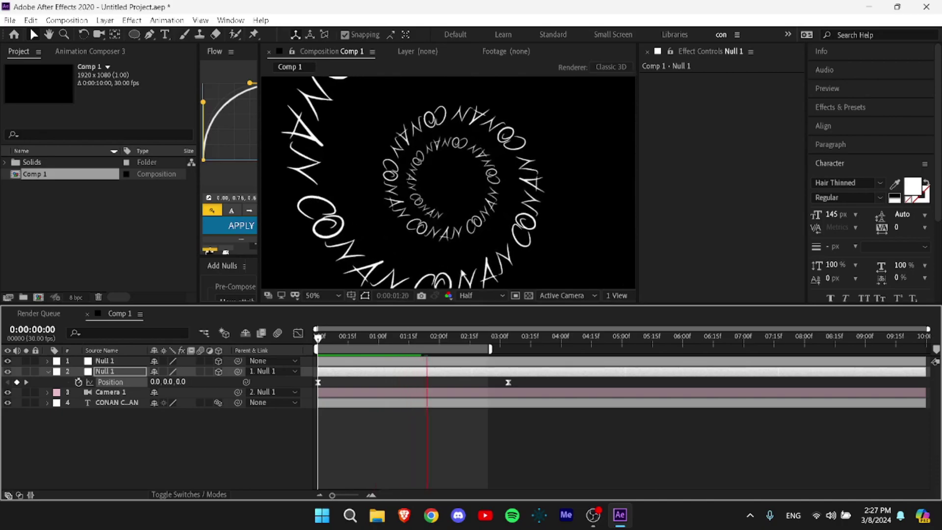
# Add a Rotation animator to the CONAN text layer
pyautogui.click(107, 404)
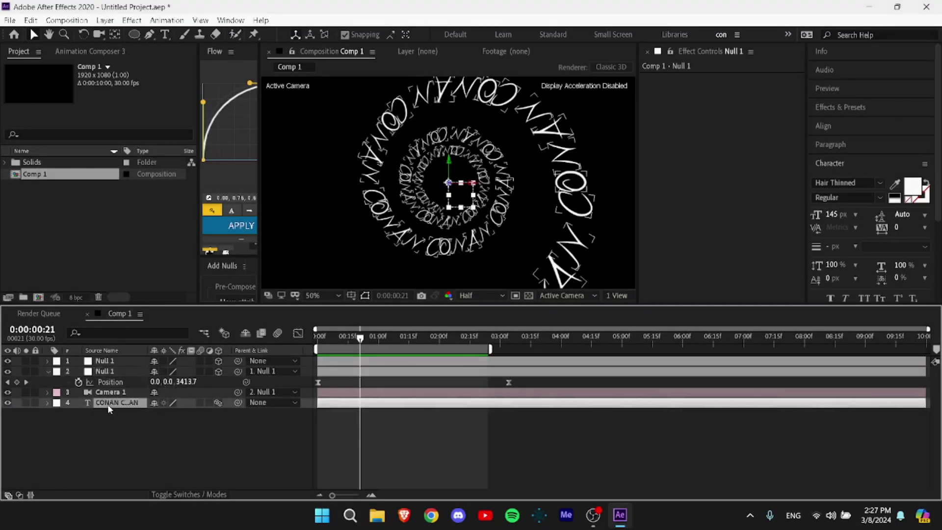
pyautogui.click(47, 404)
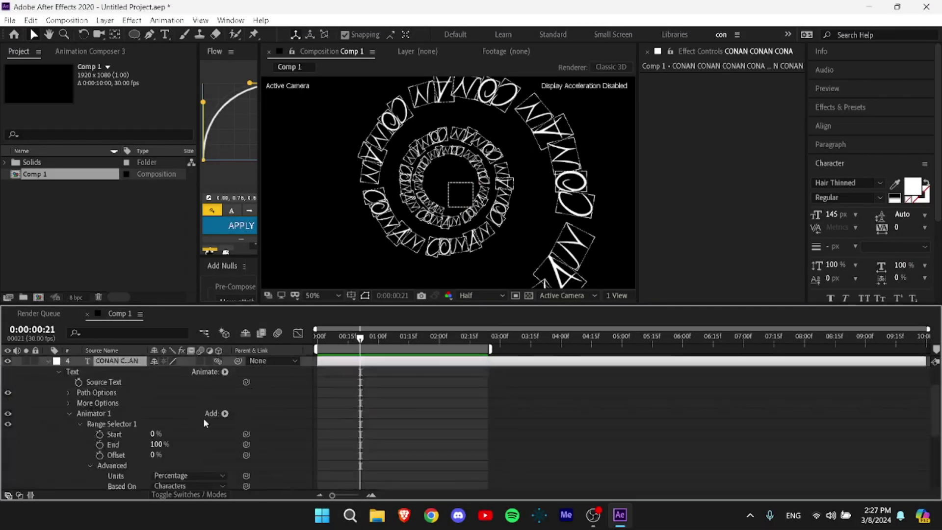
pyautogui.click(224, 372)
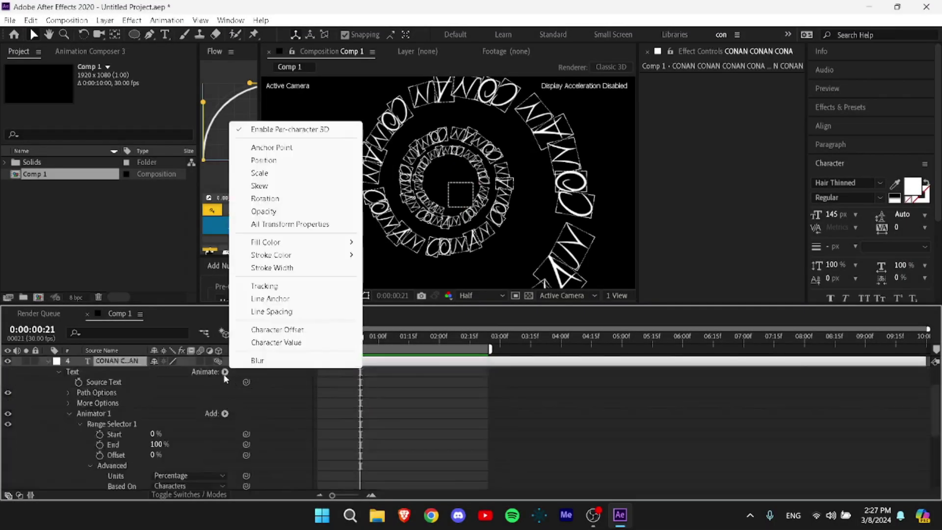
pyautogui.click(265, 198)
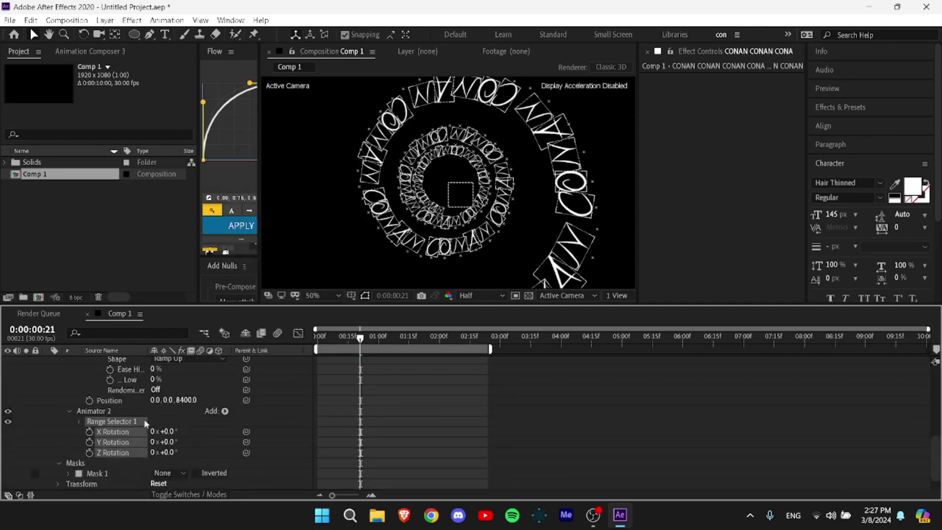
# Set the new animator's X Rotation to -119° with a keyframe at 0:00:00:21 and show only the layer's keyframed properties
pyautogui.click(164, 423)
pyautogui.moveTo(236, 433); pyautogui.dragTo(105, 443)
pyautogui.press('u')
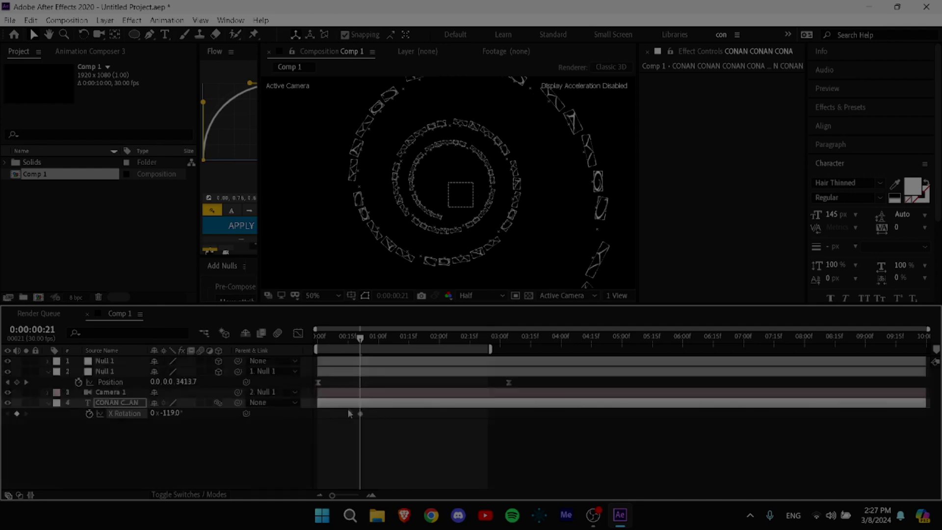
# Set the text animator's X Rotation to 0°, move that keyframe to just past 3 seconds and easy-ease both X Rotation keyframes
pyautogui.click(166, 414)
pyautogui.write('0')
pyautogui.press('Return')
pyautogui.click(382, 424)
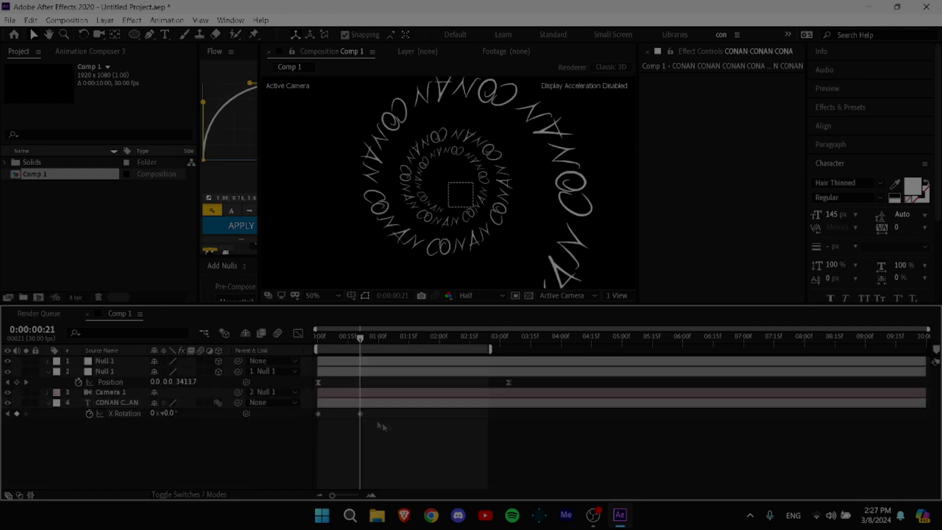
pyautogui.moveTo(360, 415); pyautogui.dragTo(503, 421)
pyautogui.moveTo(517, 426); pyautogui.dragTo(267, 413)
pyautogui.press('F9')
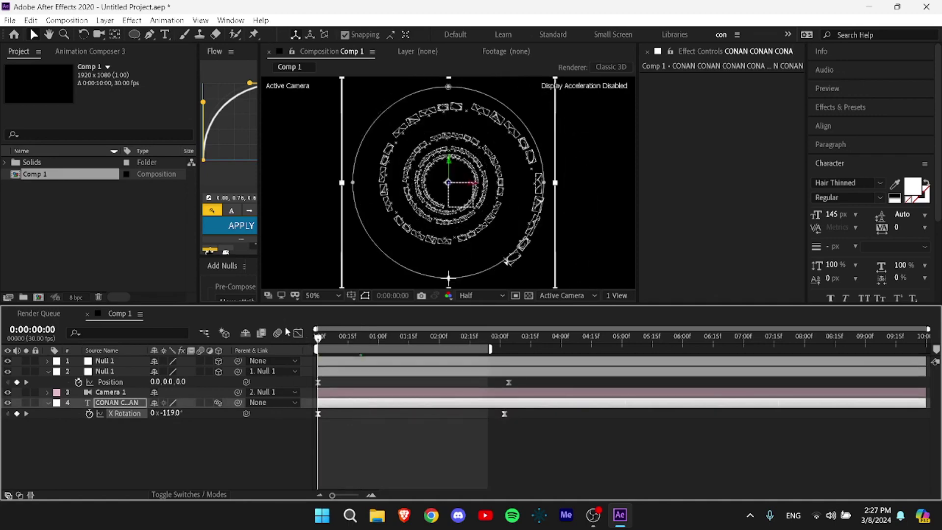
# Animate the text's Z Rotation from 121° at the start to 0° just past 3 seconds, with Easy Ease on both keyframes
pyautogui.hotkey('shift', 'F3')
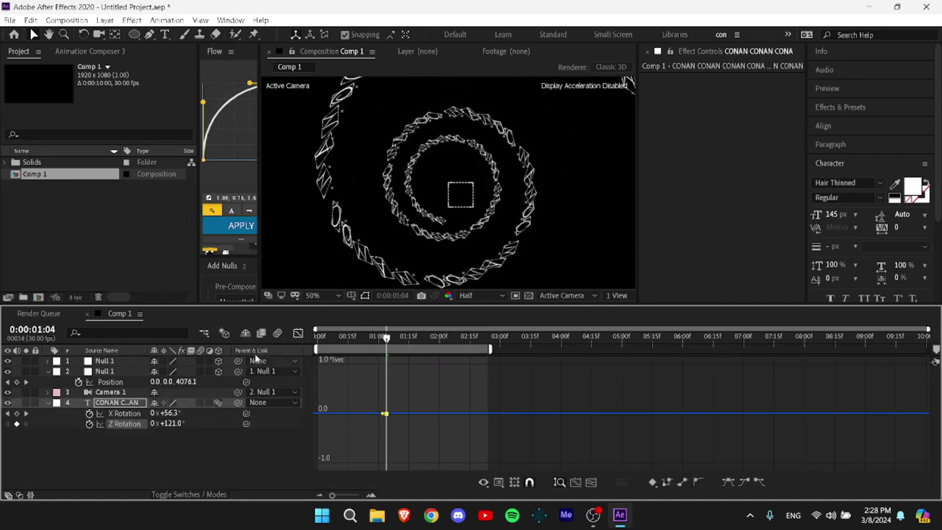
pyautogui.click(297, 333)
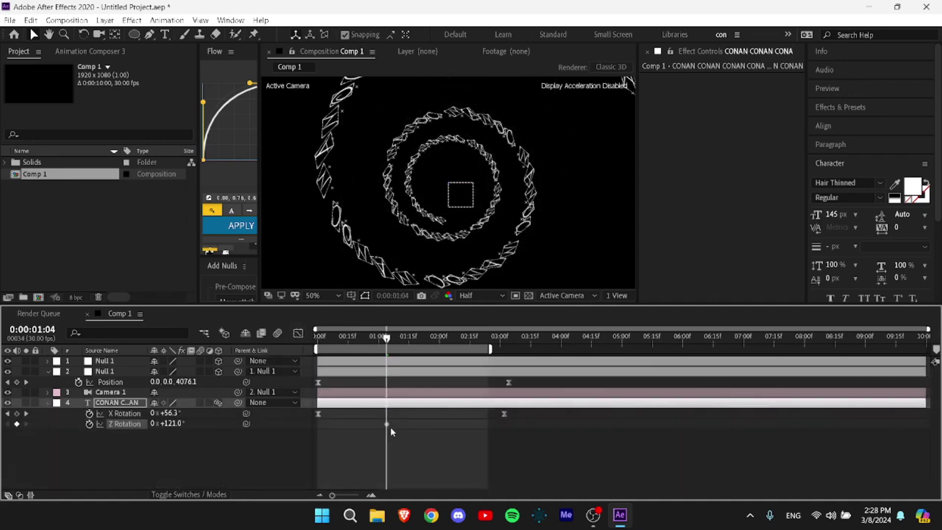
pyautogui.moveTo(318, 437); pyautogui.dragTo(311, 436)
pyautogui.press('Return')
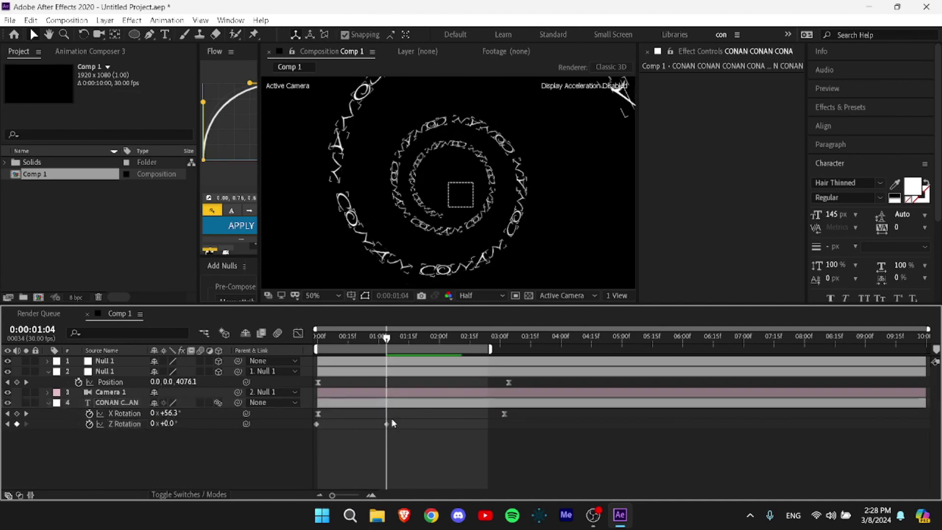
pyautogui.moveTo(387, 424); pyautogui.dragTo(279, 436)
pyautogui.press('F10')
pyautogui.press('F9')
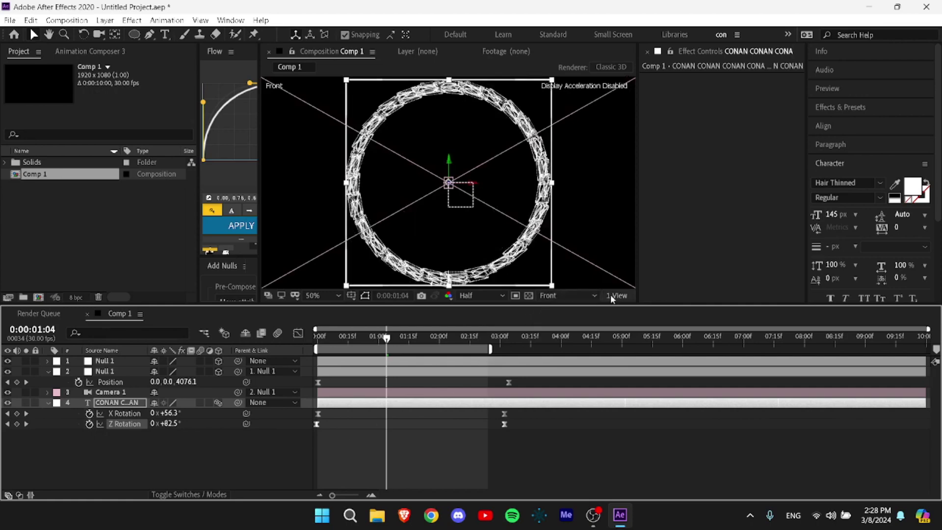
# Return to the Active Camera view, lengthen the last Z Rotation keyframe's incoming speed influence and preview the motion
pyautogui.click(570, 295)
pyautogui.click(557, 307)
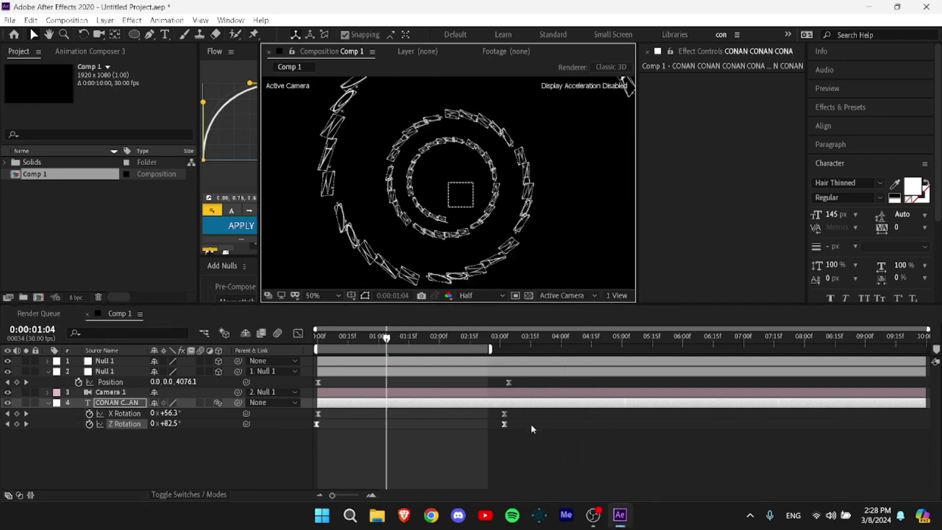
pyautogui.click(298, 334)
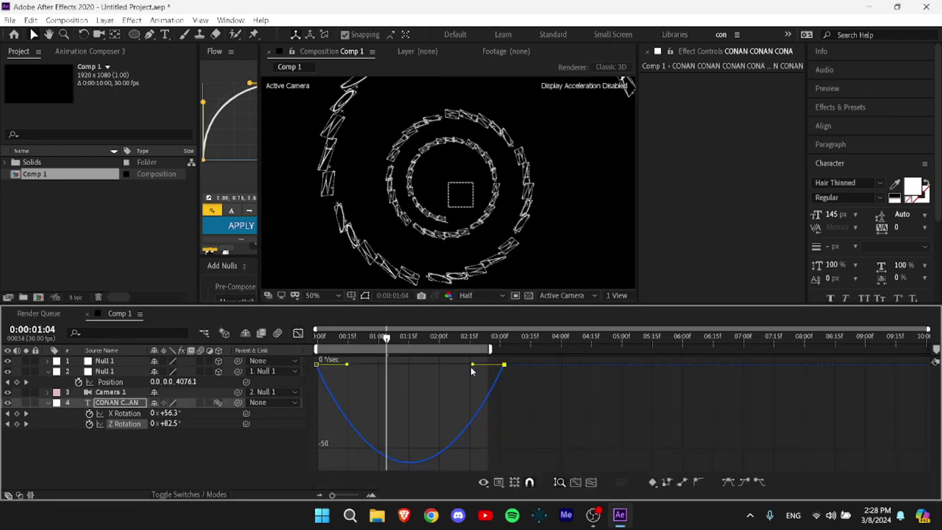
pyautogui.moveTo(470, 367); pyautogui.dragTo(358, 366)
pyautogui.hotkey('shift', 'F3')
pyautogui.press('space')
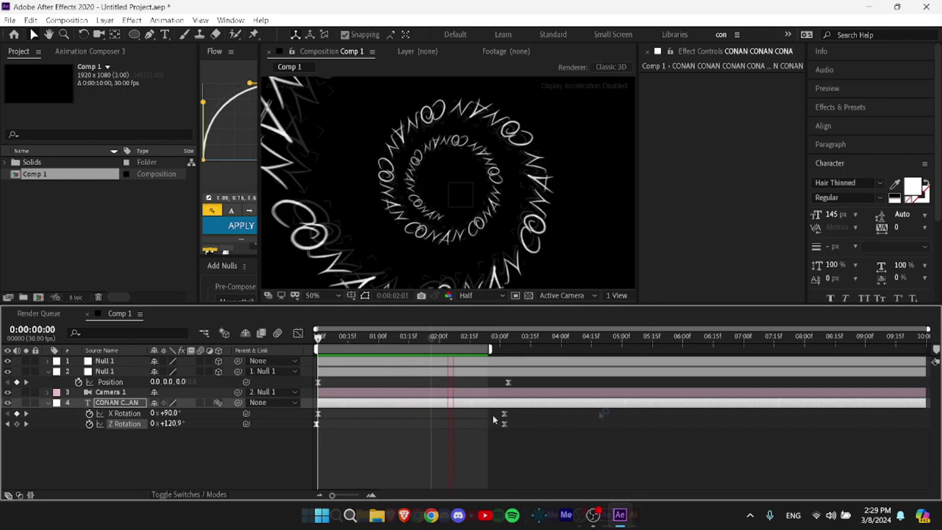
# Reset the work area to the full composition length and scrub the text animation back to the first frame
pyautogui.click(492, 414)
pyautogui.doubleClick(469, 349)
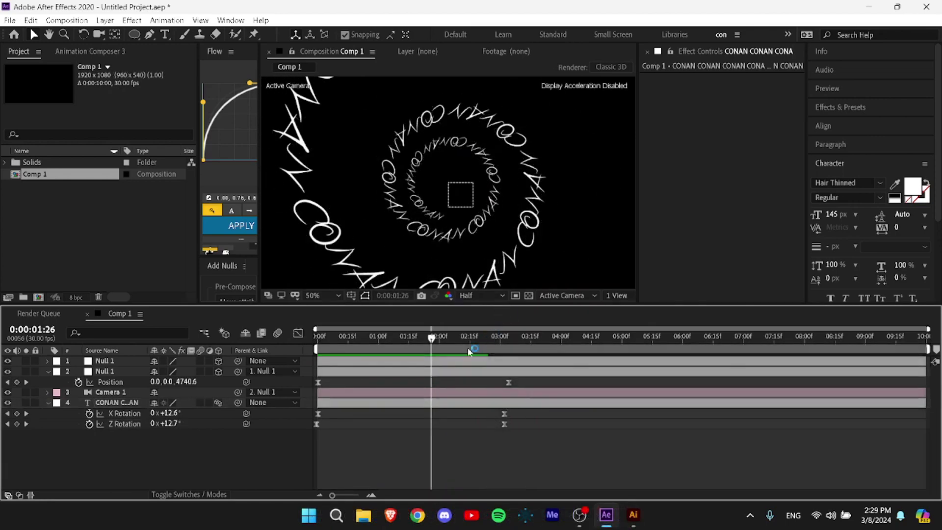
pyautogui.moveTo(431, 338); pyautogui.dragTo(391, 365)
pyautogui.click(406, 402)
pyautogui.press(',')
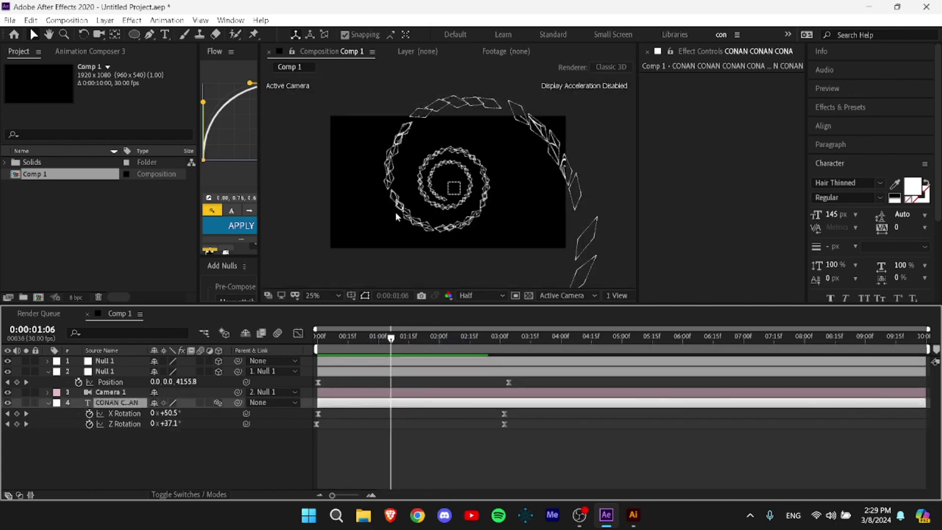
pyautogui.moveTo(391, 339); pyautogui.dragTo(290, 400)
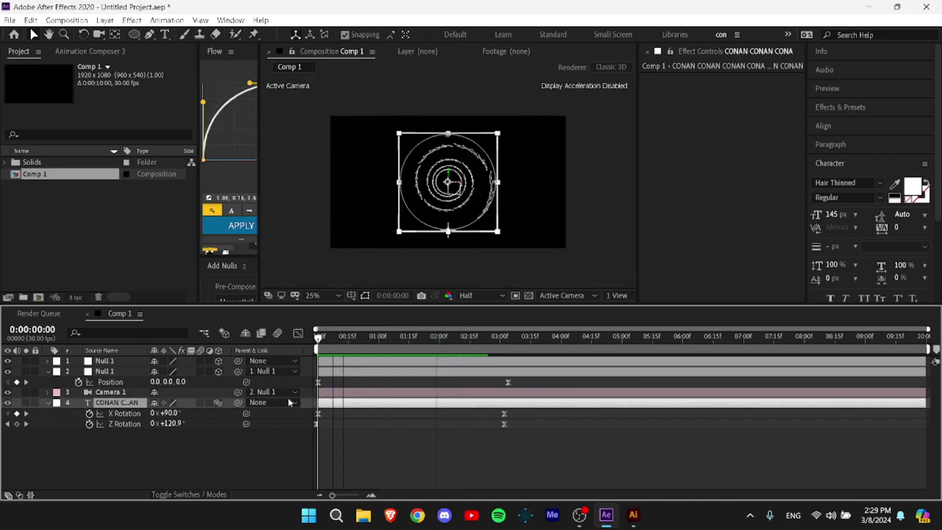
# Examine the CONAN text layer's circular mask path at the first frame and preview the text animation
pyautogui.scroll(2, 452, 216)
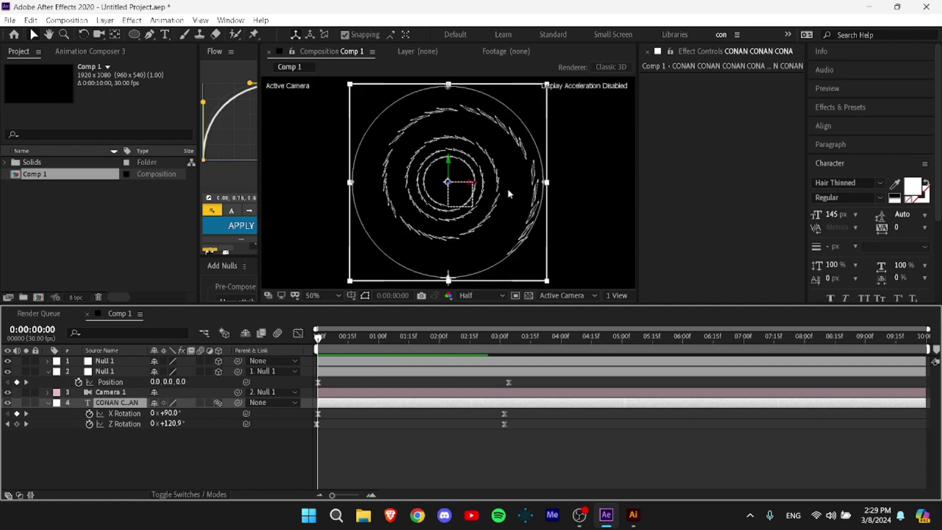
pyautogui.click(545, 186)
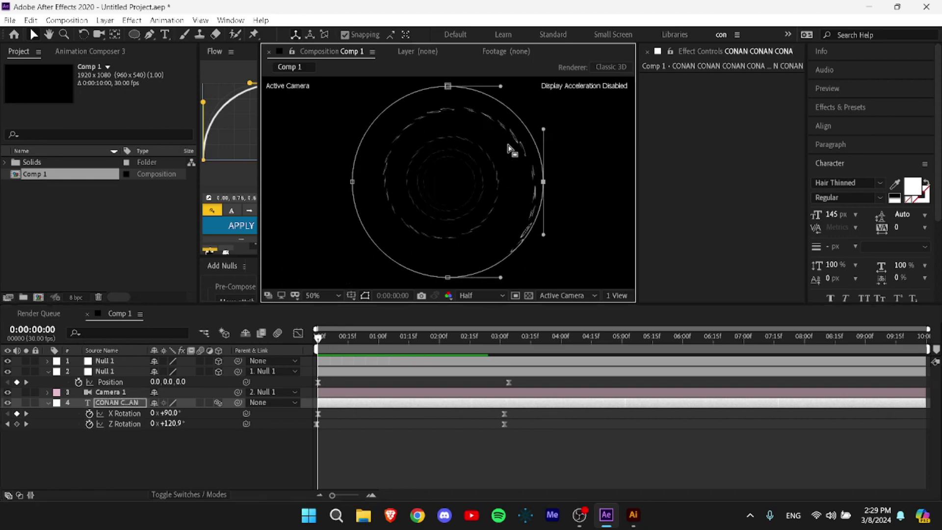
pyautogui.click(589, 463)
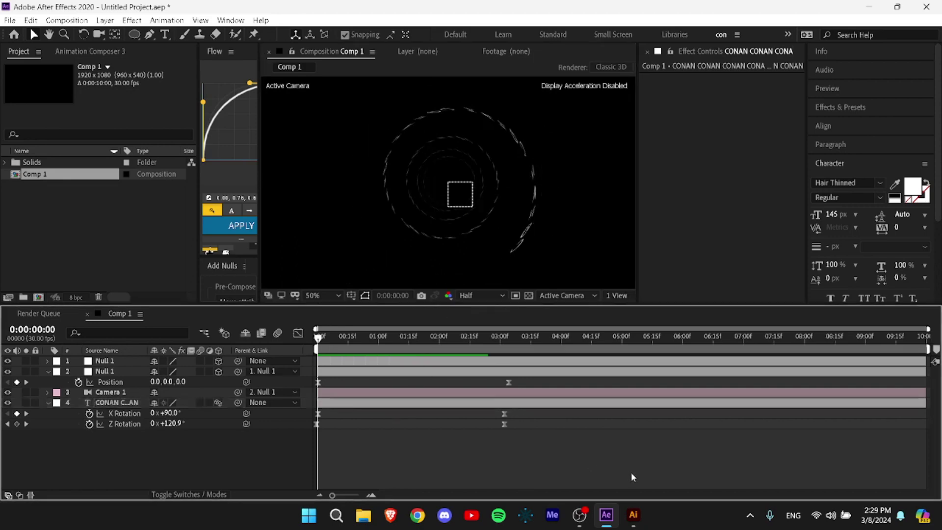
pyautogui.click(563, 406)
pyautogui.click(563, 408)
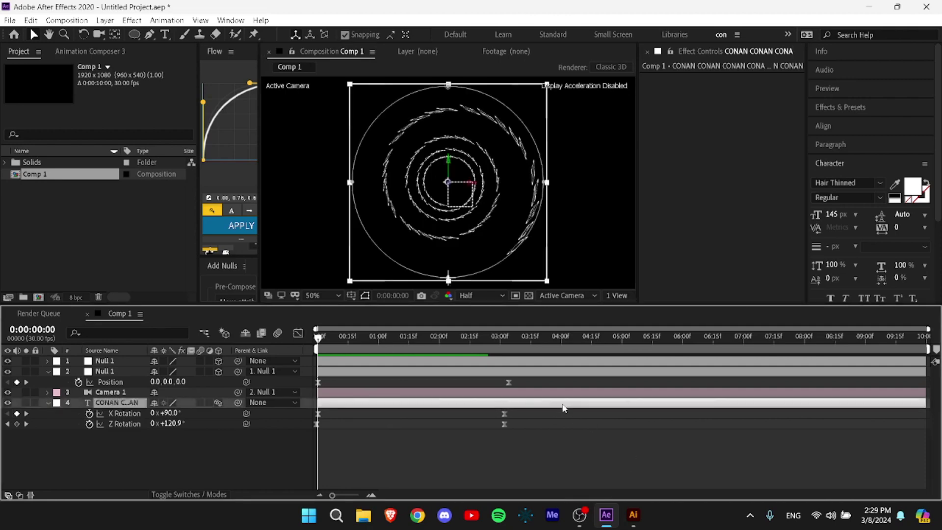
pyautogui.moveTo(359, 337); pyautogui.dragTo(340, 390)
pyautogui.press('space')
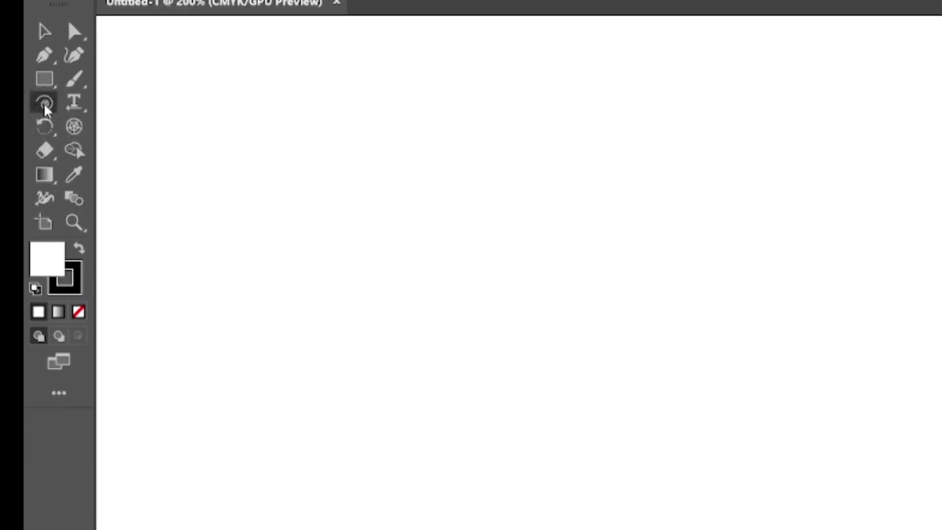
# In Illustrator, draw a spiral about 44.6 mm wide and 43.6 mm high with the Spiral tool
pyautogui.click(58, 399)
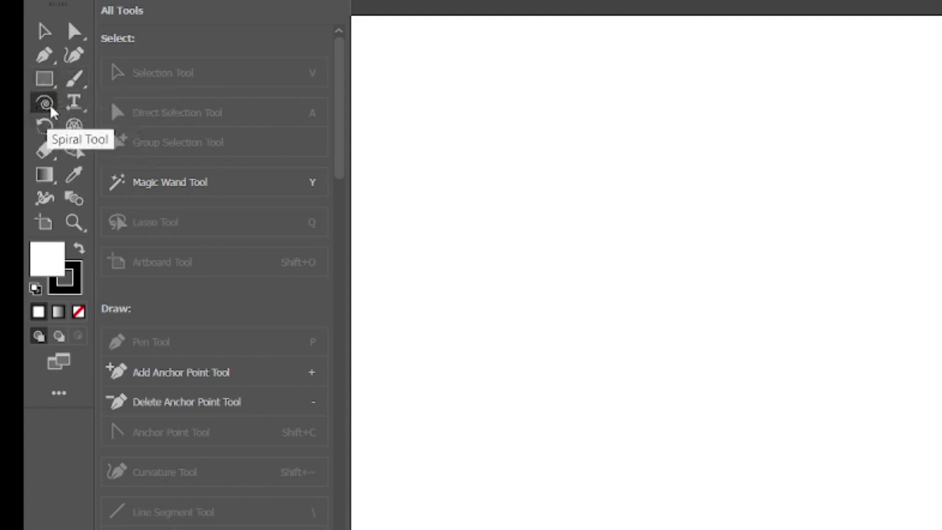
pyautogui.click(50, 470)
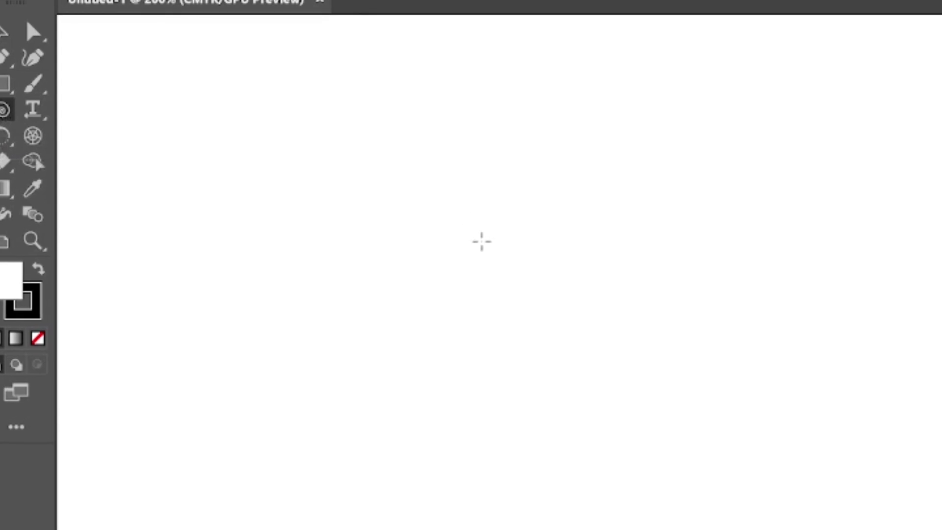
pyautogui.moveTo(478, 248); pyautogui.dragTo(685, 436)
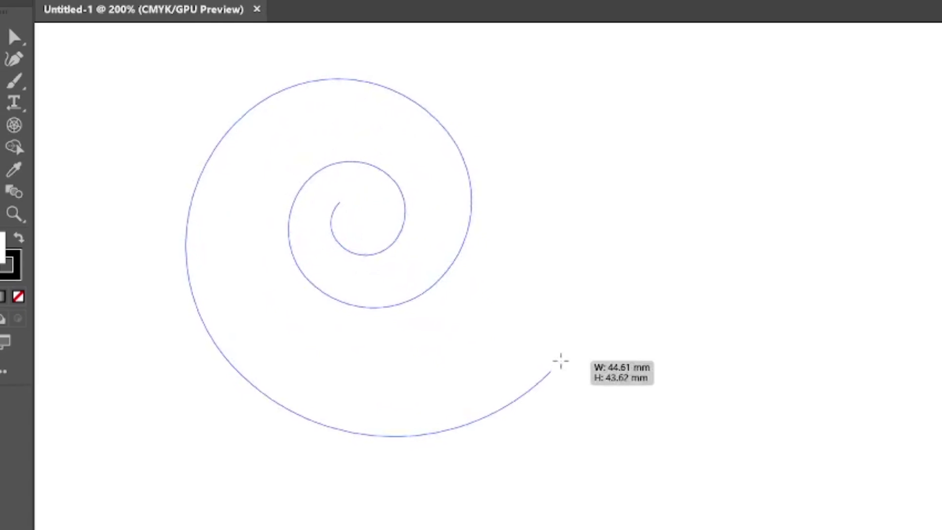
pyautogui.moveTo(561, 362); pyautogui.dragTo(505, 331)
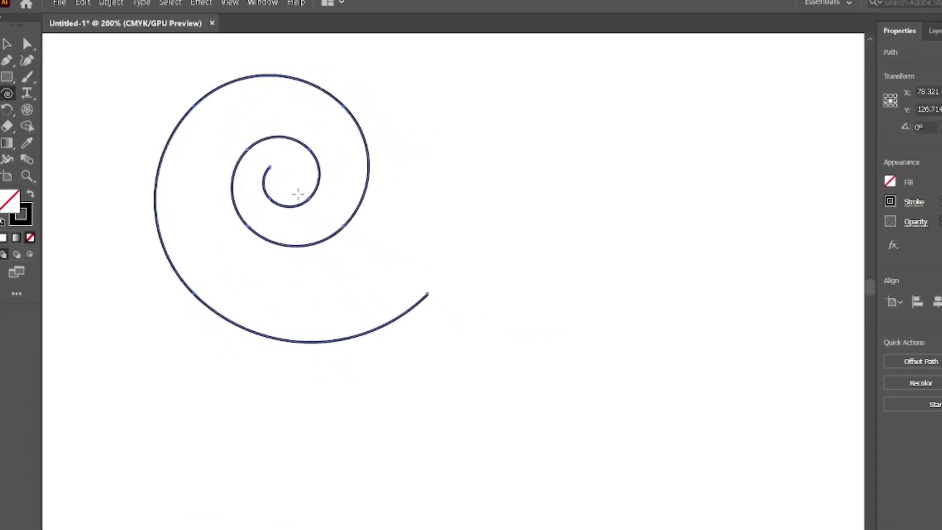
# Create a second spiral with radius 27.063 mm, 80% decay and more than 10 segments, and copy it
pyautogui.click(296, 191)
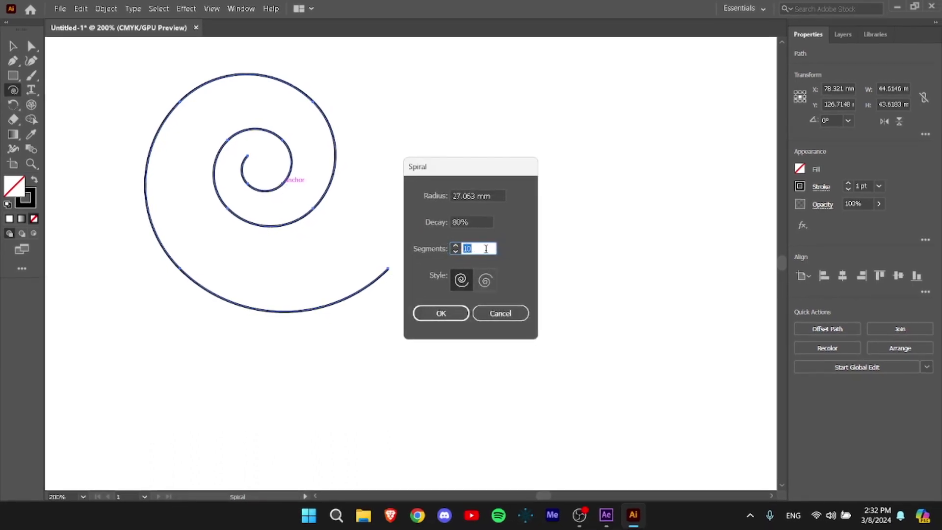
pyautogui.press('Return')
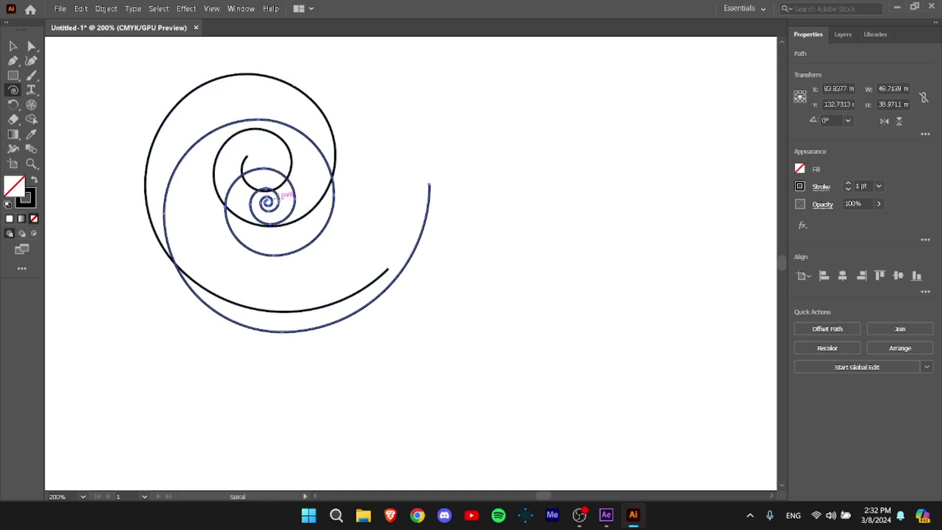
pyautogui.hotkey('ctrl', 'c')
# Switch back to After Effects, paste the spiral as a mask on the CONAN 2 text layer and go to the first frame
pyautogui.click(612, 515)
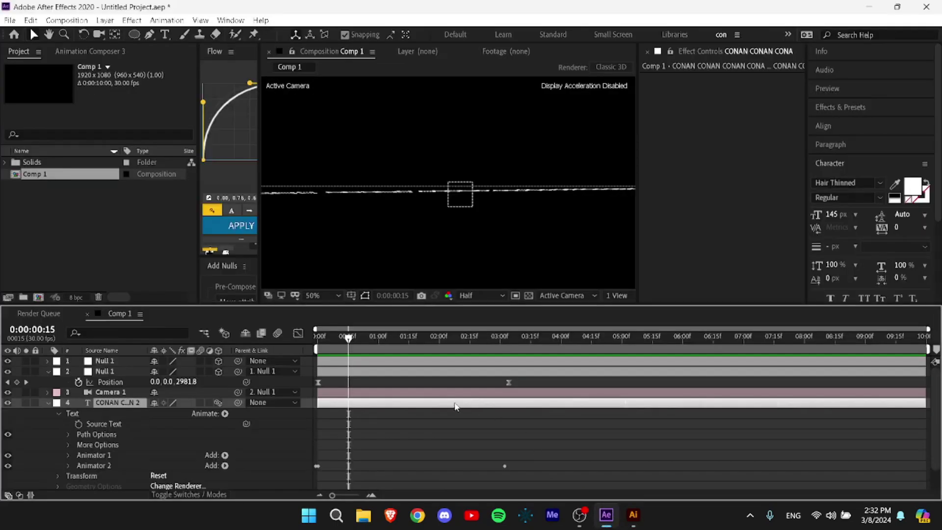
pyautogui.hotkey('ctrl', 'v')
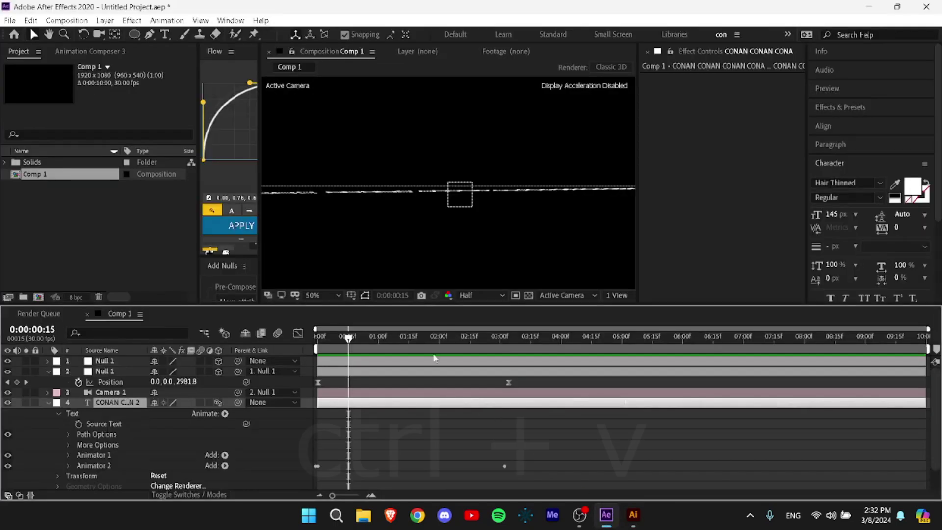
pyautogui.scroll(-4, 471, 243)
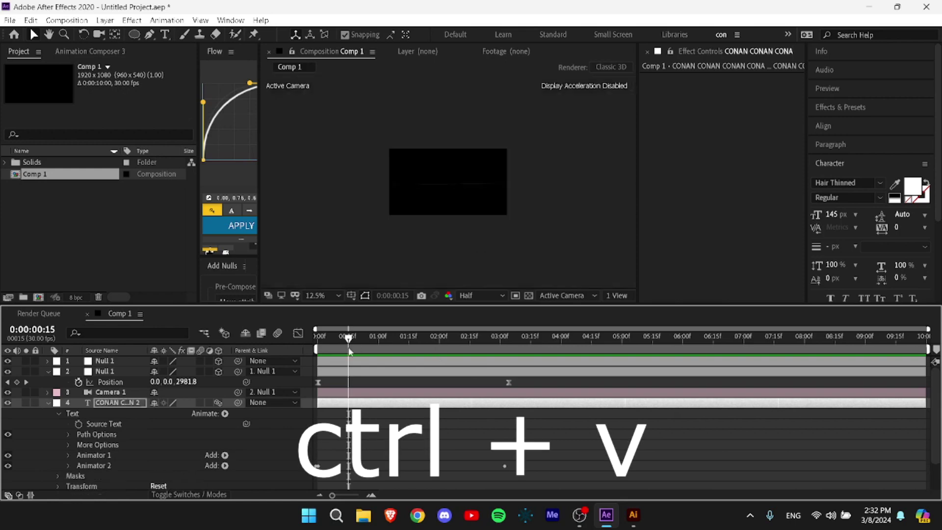
pyautogui.moveTo(348, 338); pyautogui.dragTo(298, 334)
pyautogui.scroll(6, 432, 198)
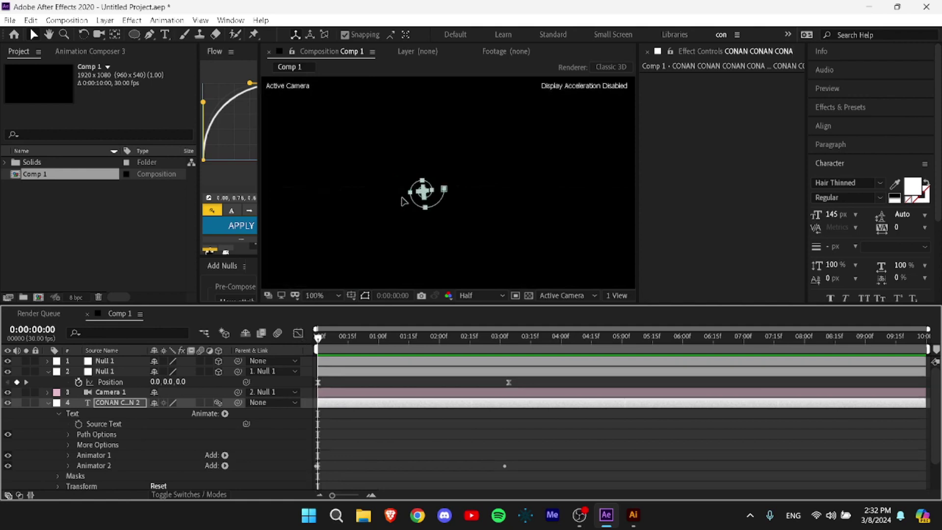
pyautogui.scroll(-2, 405, 202)
# Enlarge the pasted spiral mask with free transform and centre it in the composition
pyautogui.click(423, 192)
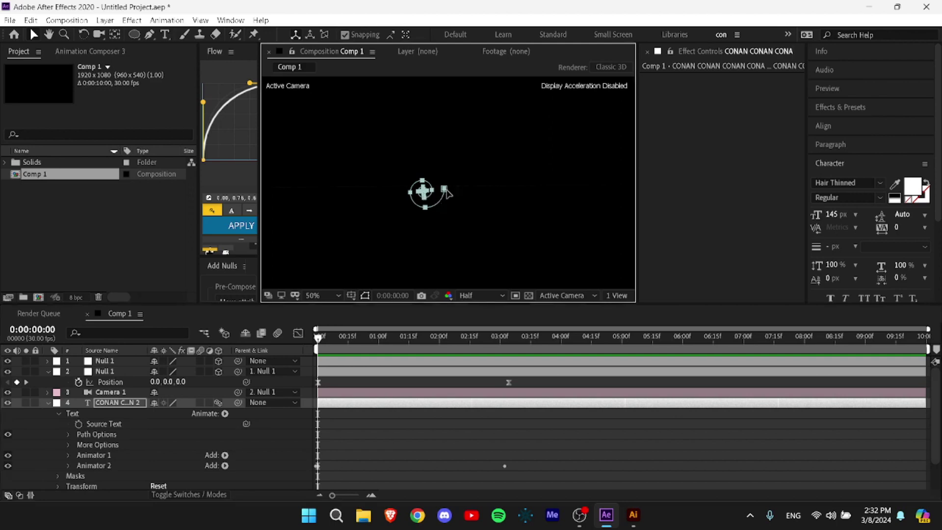
pyautogui.click(446, 190)
pyautogui.moveTo(445, 208); pyautogui.dragTo(477, 161)
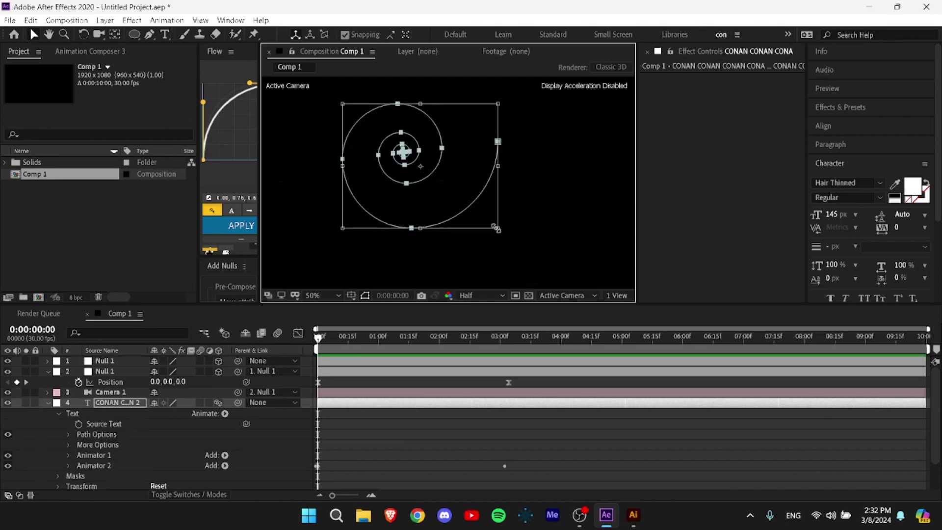
pyautogui.moveTo(495, 229); pyautogui.dragTo(577, 271)
pyautogui.scroll(-2, 496, 211)
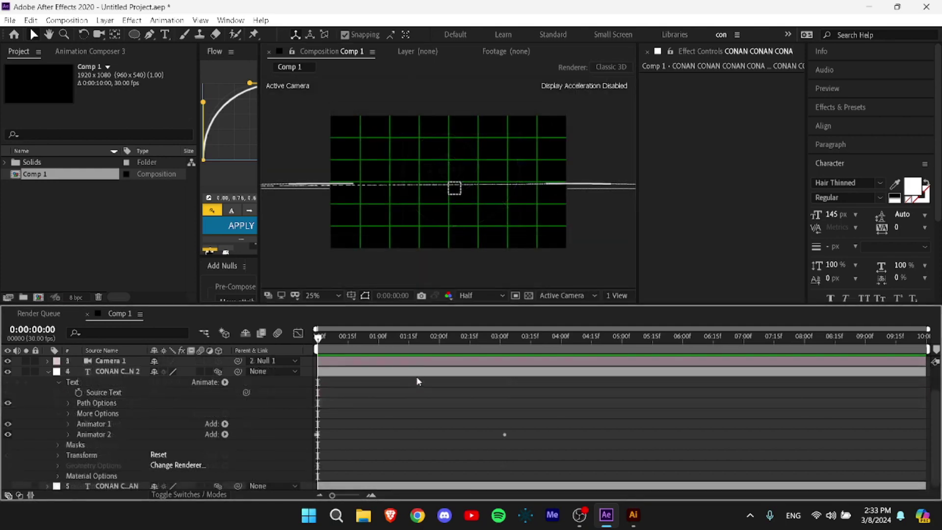
# Make the CONAN 2 text follow the spiral by setting its Path option to Mask 1
pyautogui.click(423, 374)
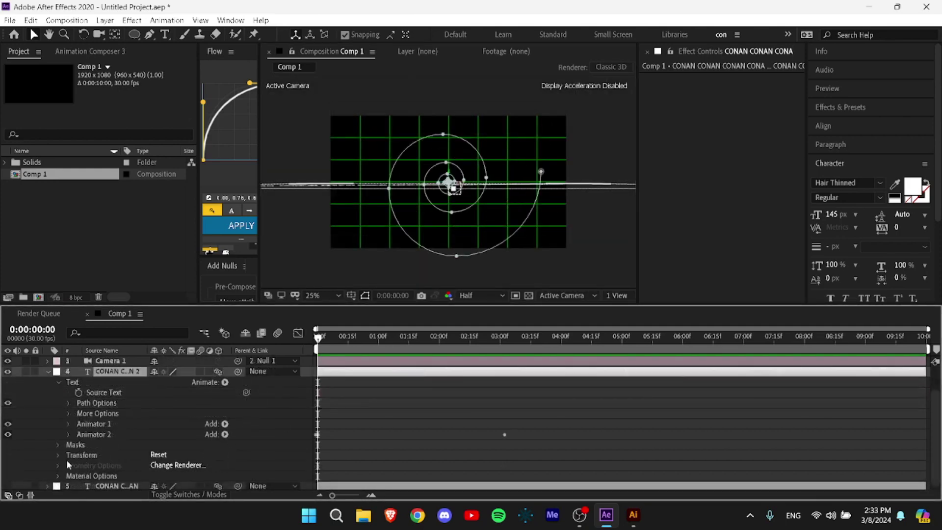
pyautogui.click(57, 445)
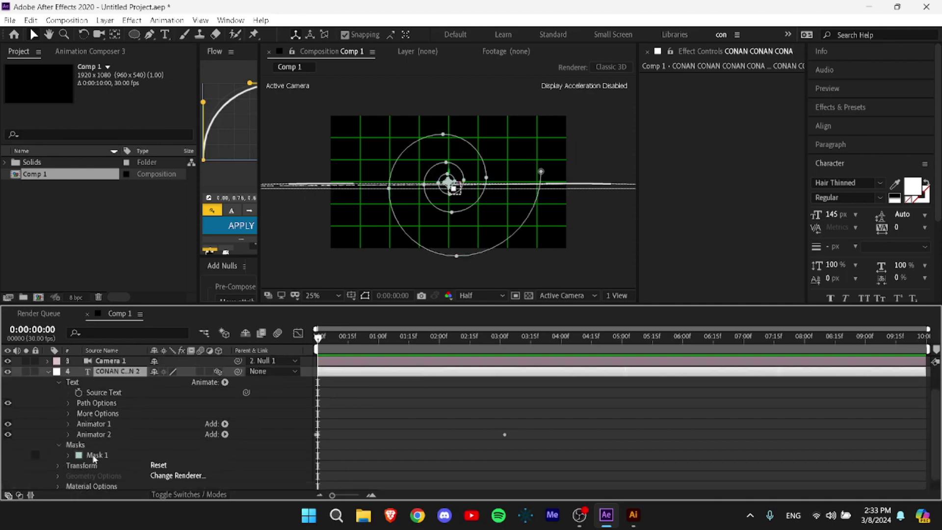
pyautogui.click(86, 459)
pyautogui.click(57, 445)
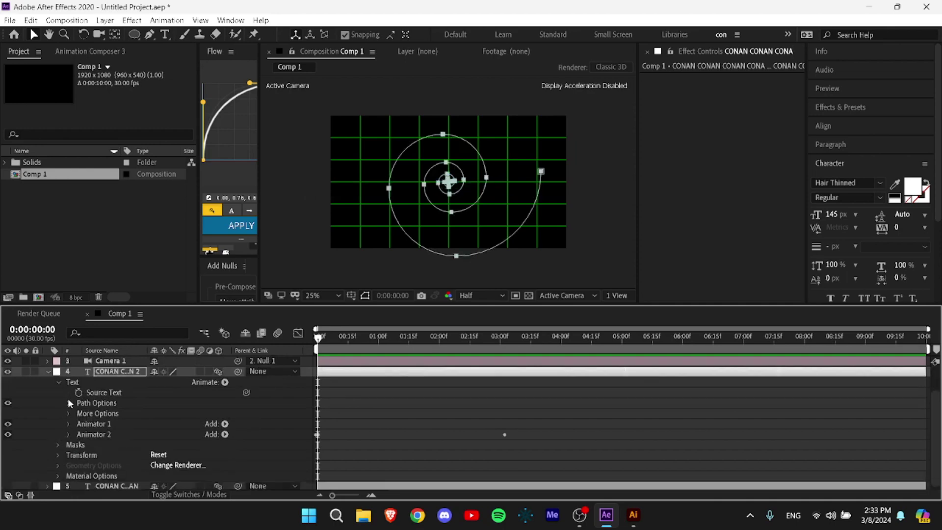
pyautogui.click(68, 403)
pyautogui.click(157, 412)
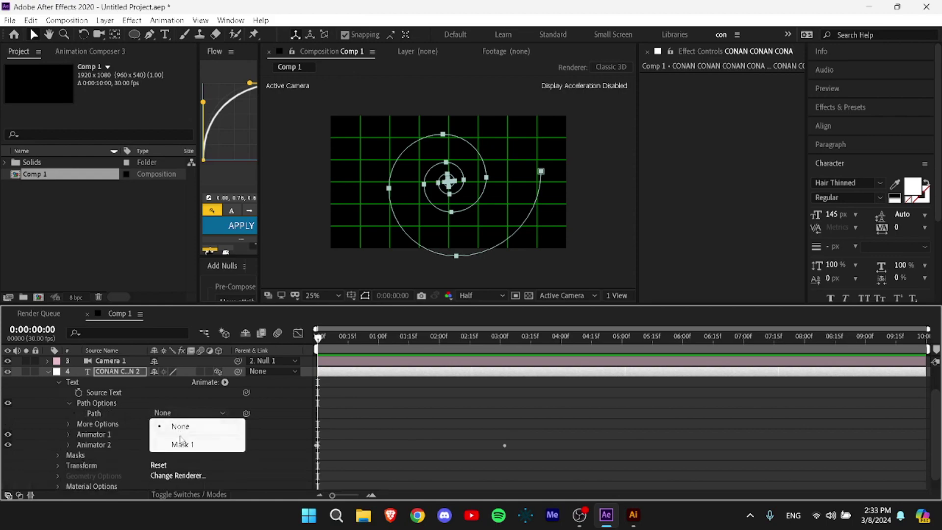
pyautogui.click(181, 445)
pyautogui.click(376, 438)
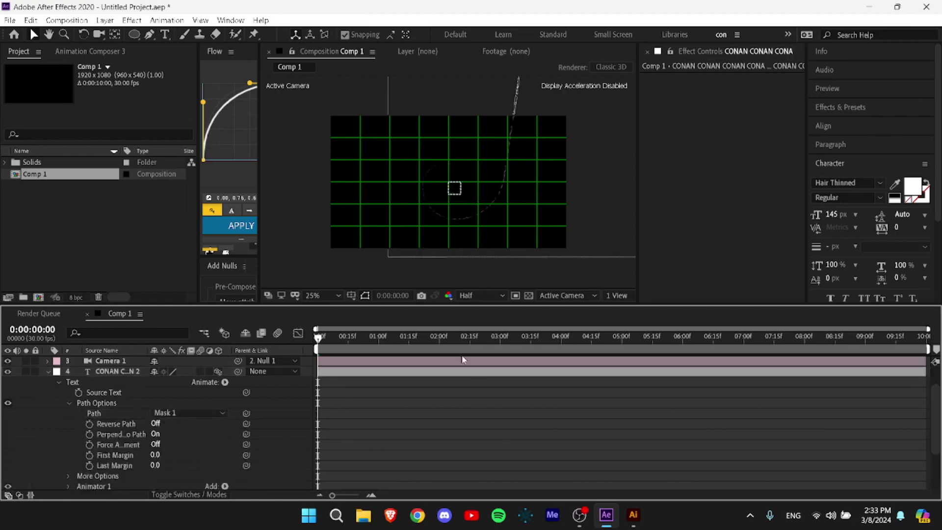
# Scrub through the first two seconds to check how the CONAN text runs along the spiral mask
pyautogui.moveTo(319, 337); pyautogui.dragTo(343, 335)
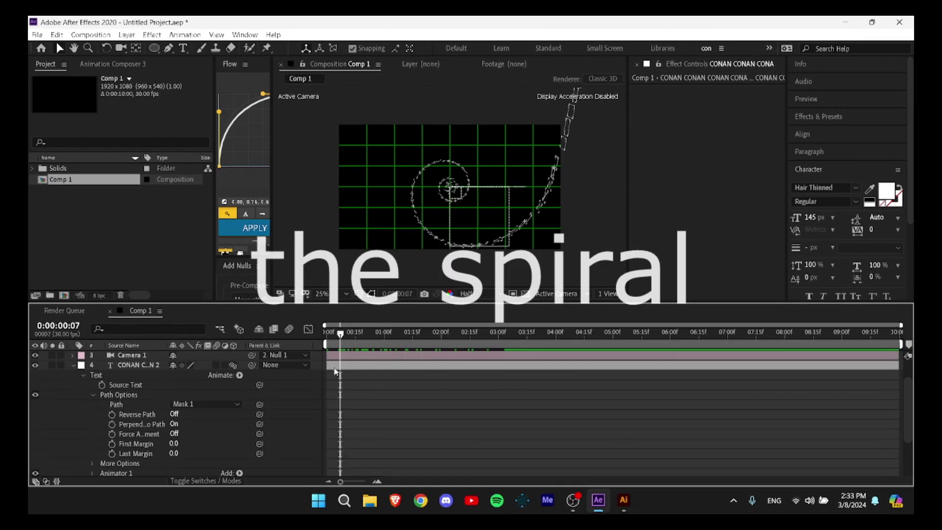
pyautogui.click(328, 373)
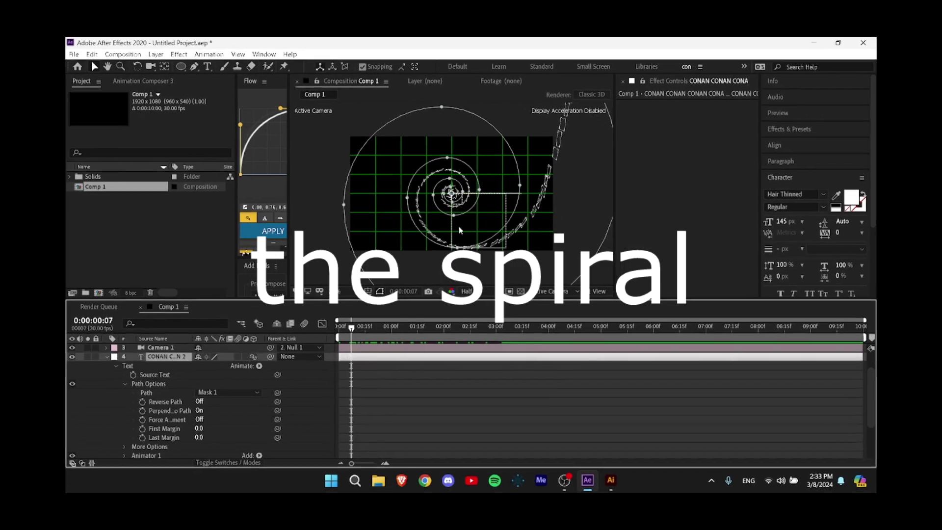
pyautogui.moveTo(360, 324); pyautogui.dragTo(405, 326)
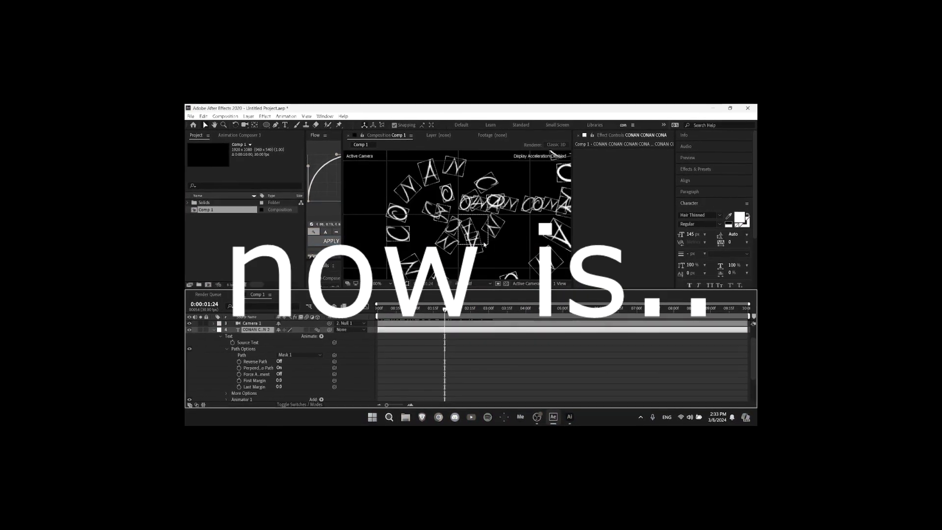
pyautogui.scroll(-2, 484, 245)
pyautogui.click(380, 308)
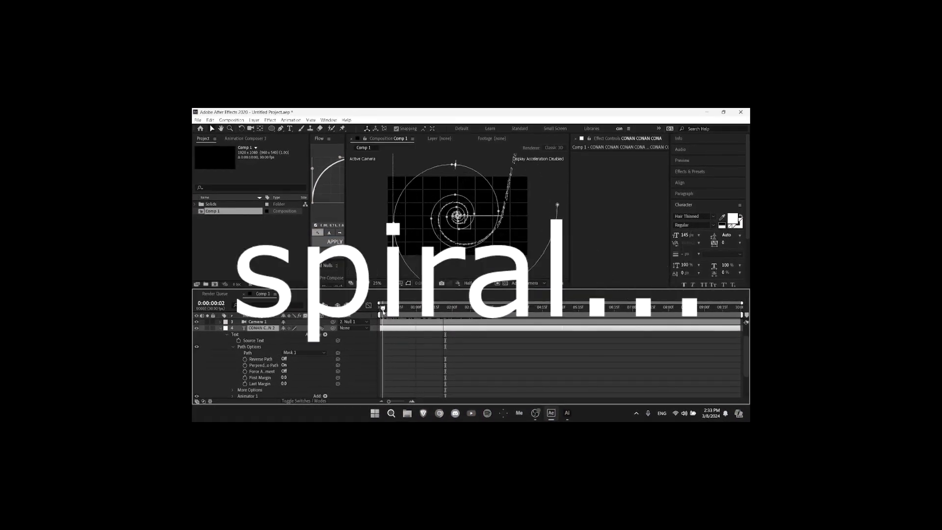
pyautogui.click(411, 324)
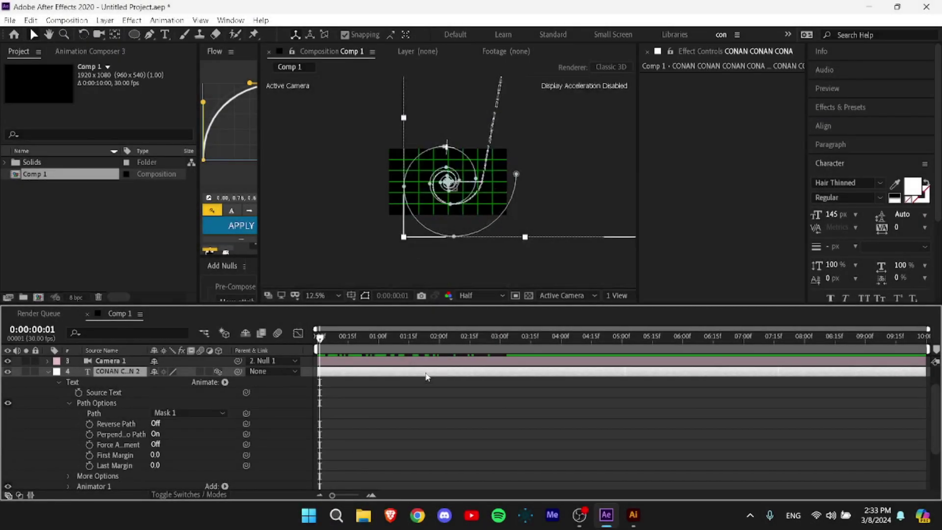
# Lengthen the text on the Mask 1 spiral by pasting more CONAN repetitions into the upper CONAN text layer
pyautogui.doubleClick(426, 364)
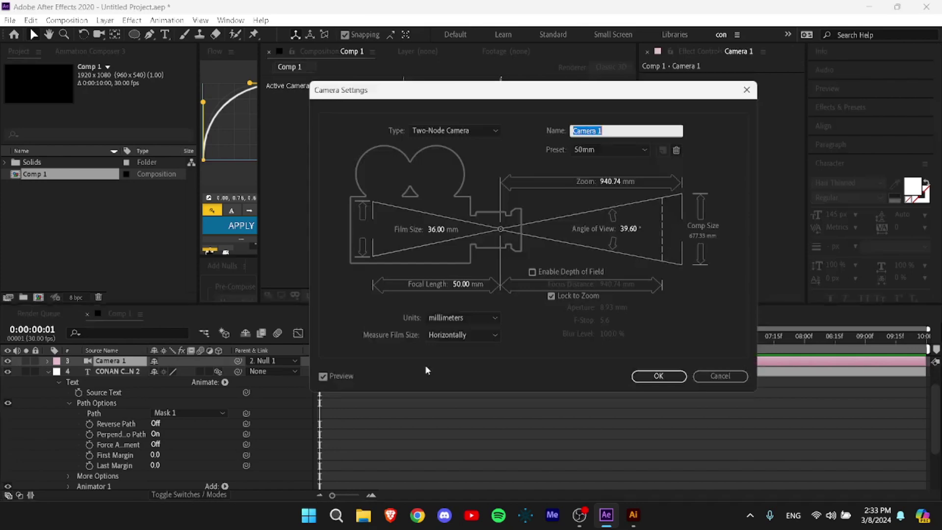
pyautogui.click(680, 377)
pyautogui.doubleClick(680, 374)
pyautogui.scroll(1, 578, 206)
pyautogui.hotkey('ctrl', 'v')
pyautogui.hotkey('ctrl', 'v')
pyautogui.hotkey('ctrl', 'v')
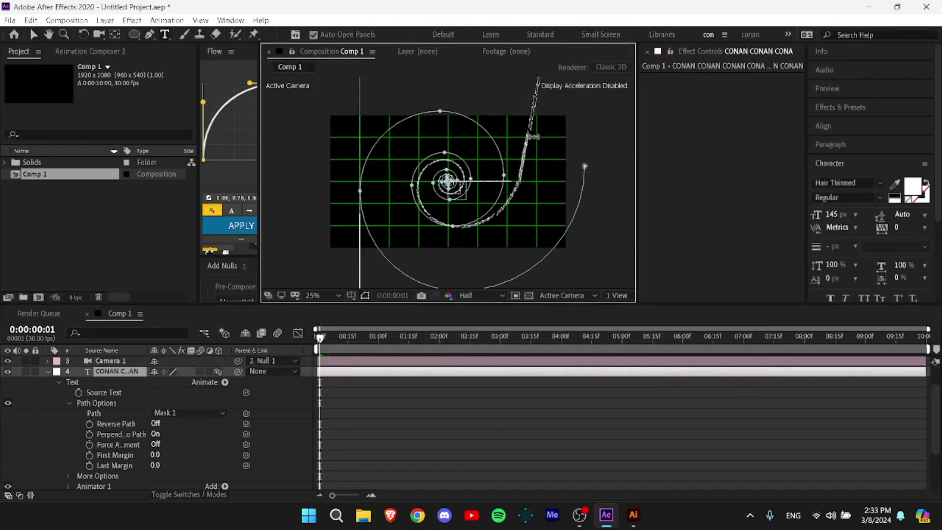
pyautogui.hotkey('ctrl', 'v')
pyautogui.hotkey('ctrl', 'v')
pyautogui.hotkey('ctrl', 'v')
pyautogui.hotkey('ctrl', 'v')
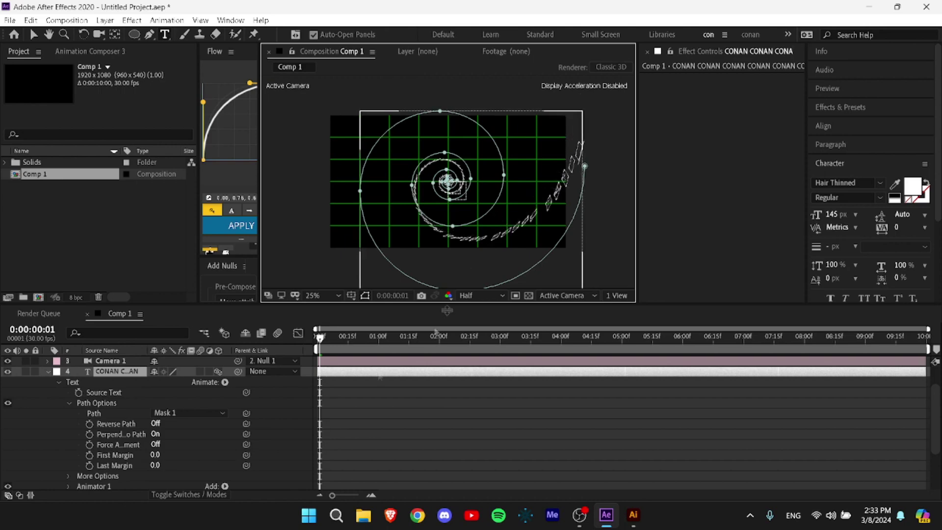
# Play back the lengthened spiral text from near the start of the composition
pyautogui.click(335, 356)
pyautogui.moveTo(327, 341)
pyautogui.mouseDown()
pyautogui.moveTo(565, 339)
pyautogui.moveTo(319, 341)
pyautogui.moveTo(386, 340)
pyautogui.moveTo(342, 341)
pyautogui.mouseUp()
pyautogui.click(327, 353)
pyautogui.press('space')
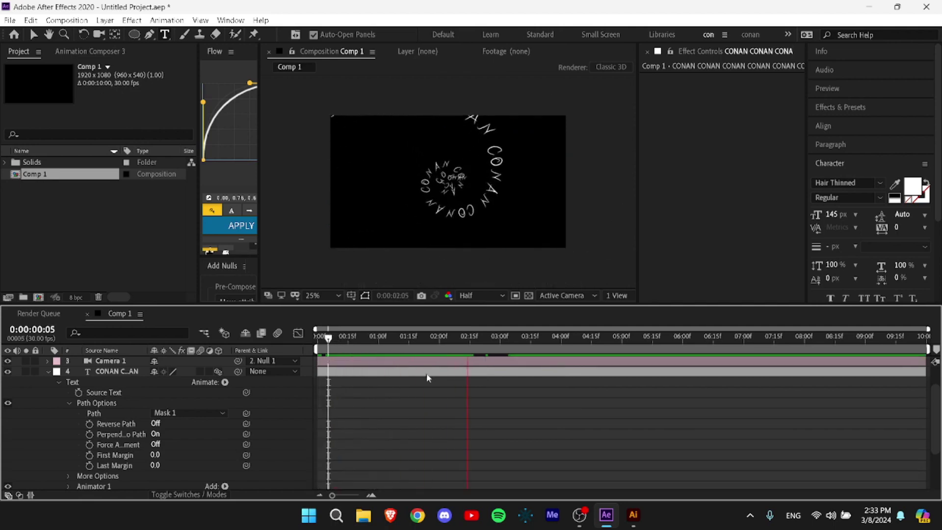
pyautogui.press('space')
# Delete the overlapping characters at the inner start of the spiral text
pyautogui.scroll(4, 457, 215)
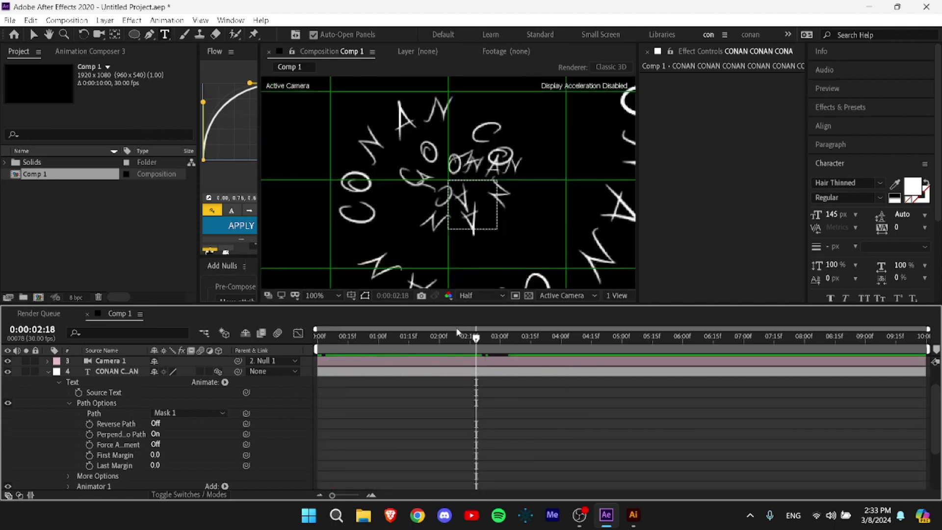
pyautogui.click(479, 191)
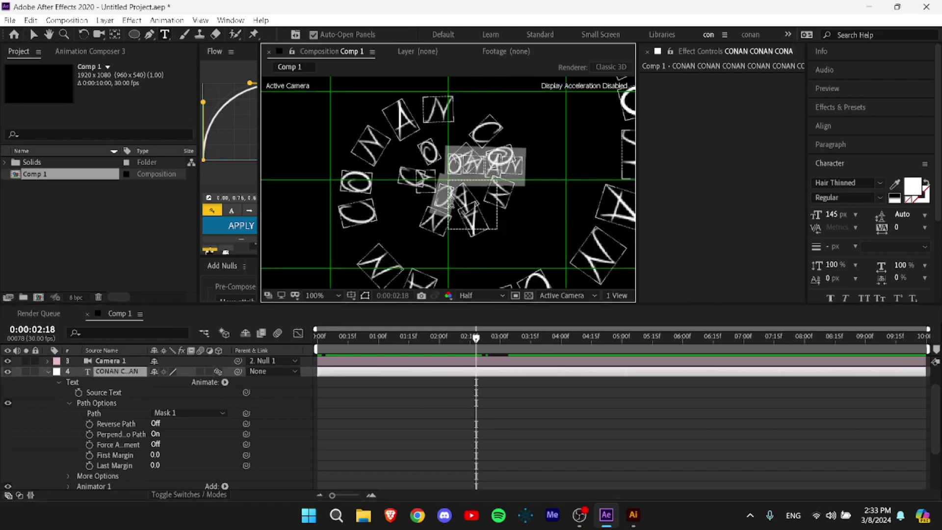
pyautogui.press('BackSpace')
pyautogui.press('BackSpace')
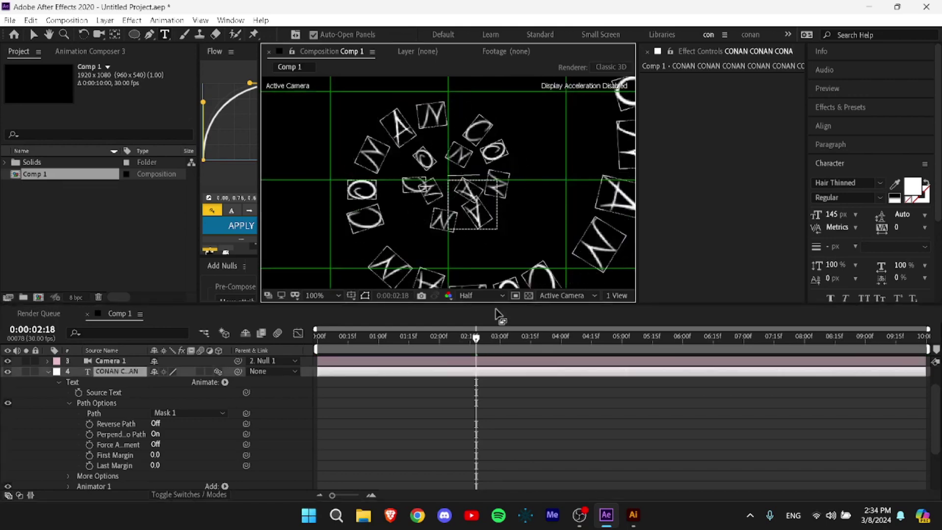
# Preview the spiral without the overlapping characters, playing it back from the first frame
pyautogui.press('space')
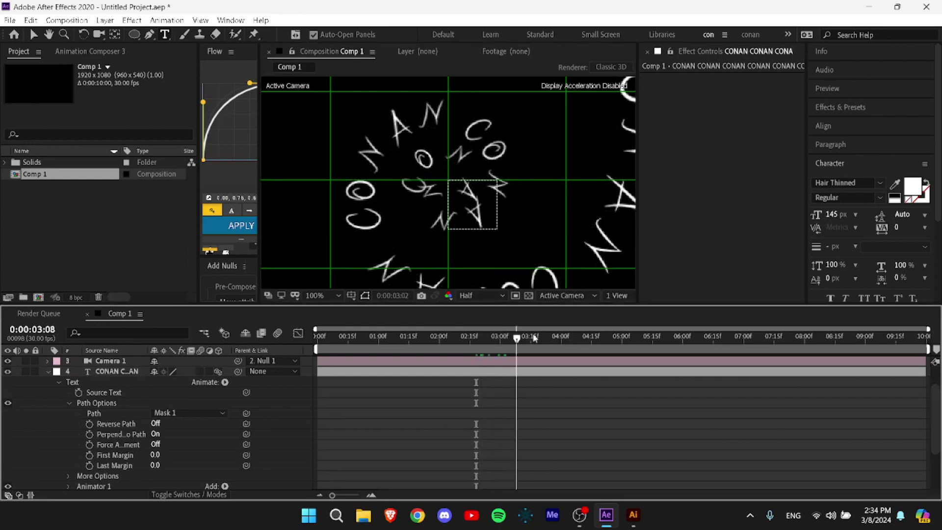
pyautogui.moveTo(563, 334); pyautogui.dragTo(414, 335)
pyautogui.moveTo(330, 336); pyautogui.dragTo(213, 328)
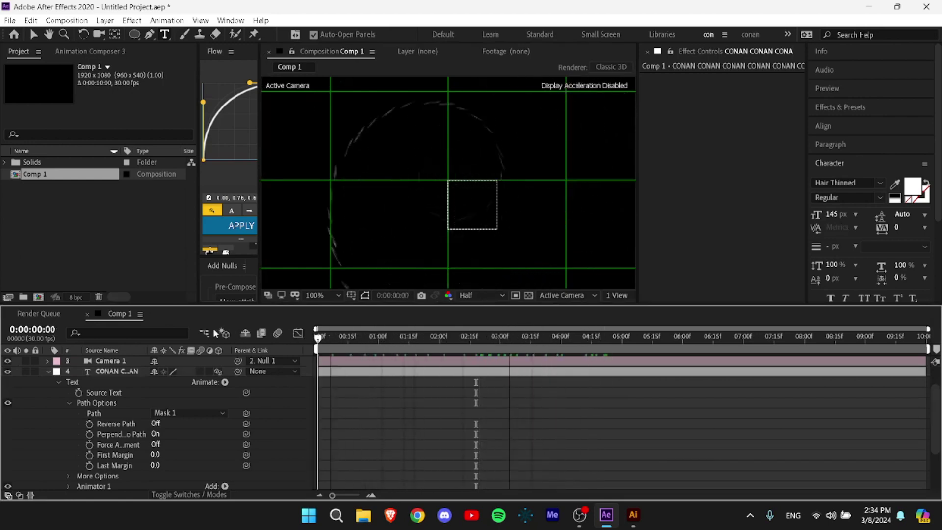
pyautogui.scroll(-1, 477, 225)
pyautogui.press('space')
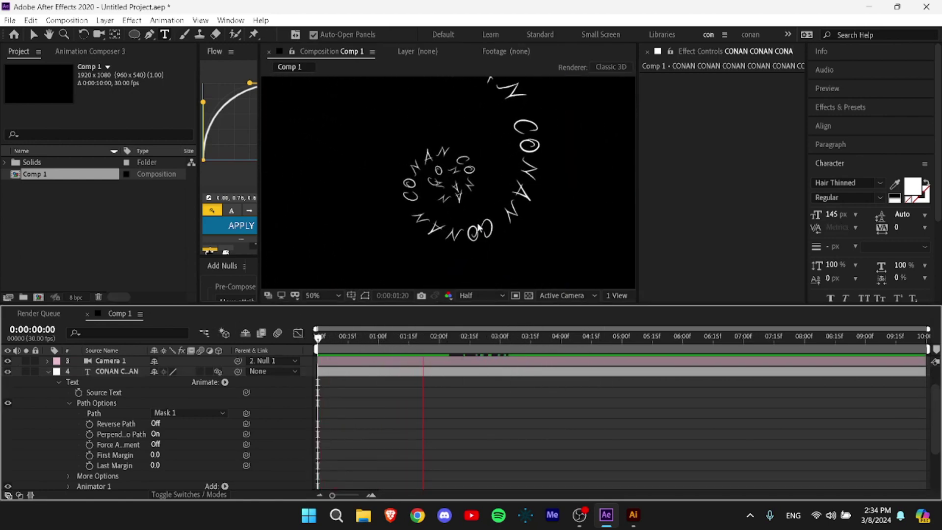
pyautogui.press('space')
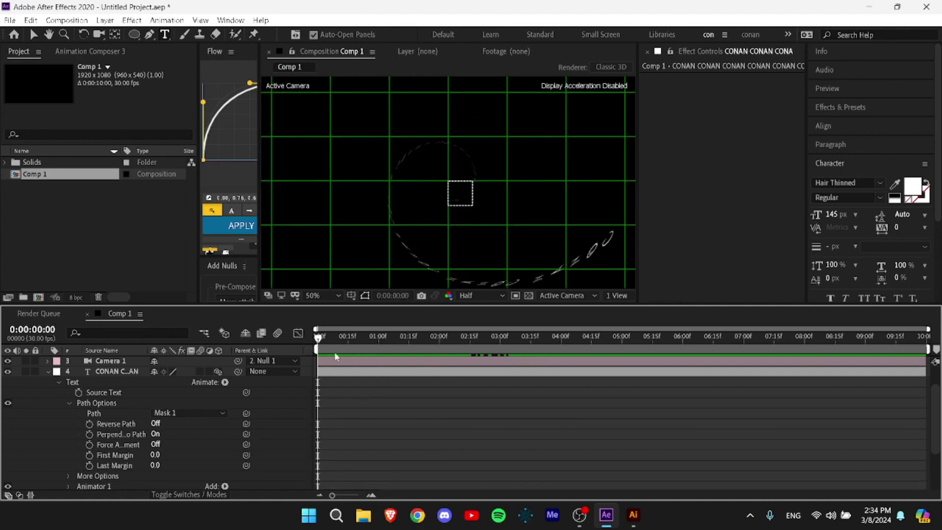
# Examine the upper CONAN text layer's characters against its mask outline at several points in the camera move
pyautogui.moveTo(334, 340)
pyautogui.mouseDown()
pyautogui.moveTo(416, 342)
pyautogui.moveTo(338, 340)
pyautogui.mouseUp()
pyautogui.scroll(-1, 477, 217)
pyautogui.scroll(-4, 478, 218)
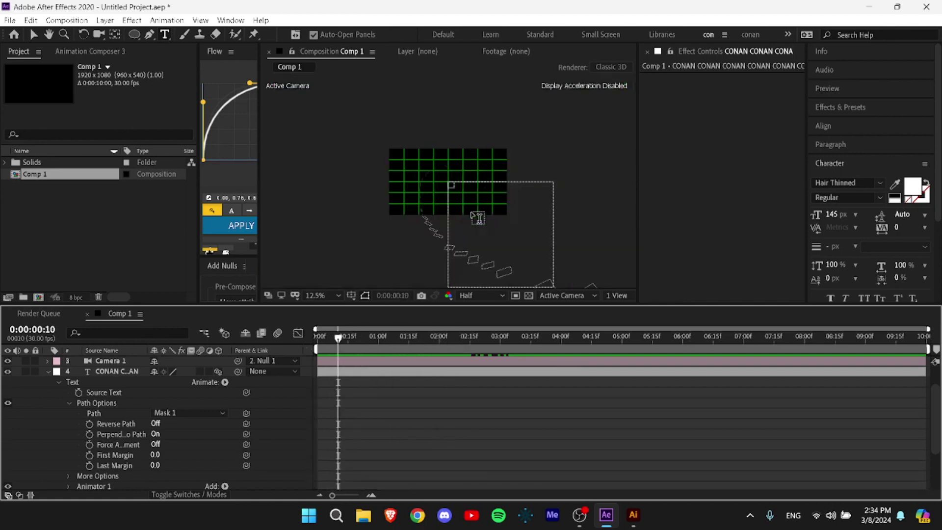
pyautogui.click(419, 371)
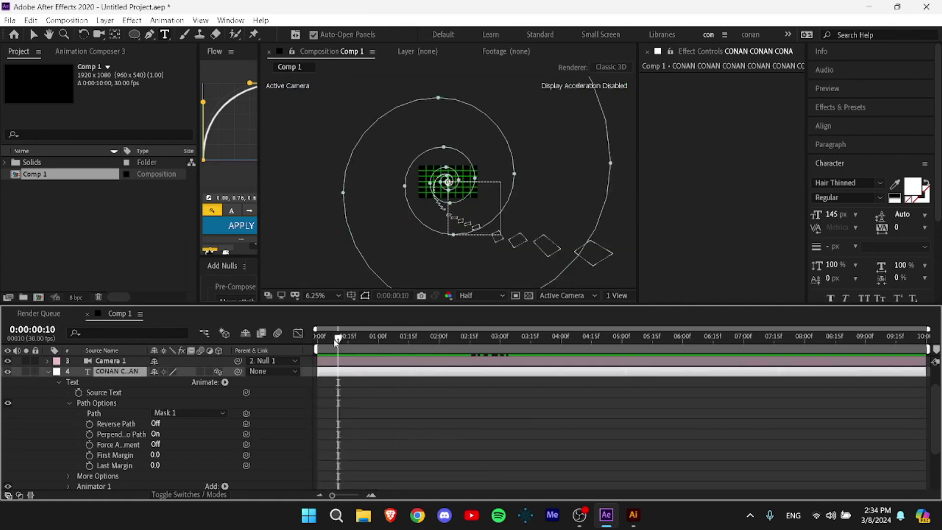
pyautogui.moveTo(339, 338); pyautogui.dragTo(477, 339)
pyautogui.scroll(2, 446, 205)
pyautogui.press('v')
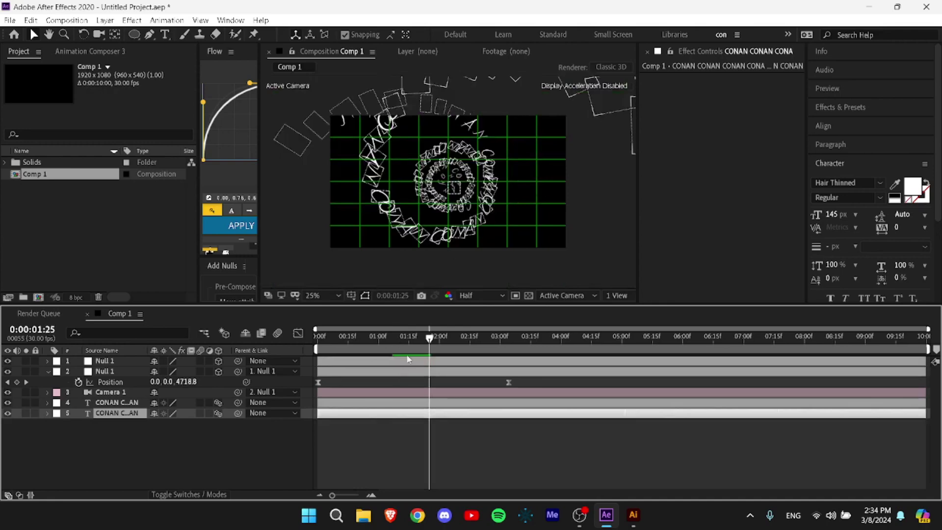
# Review the original CONAN spiral on its own, with the Illustrator-path version hidden, from the first frame to about 0:00:01:27
pyautogui.press('Home')
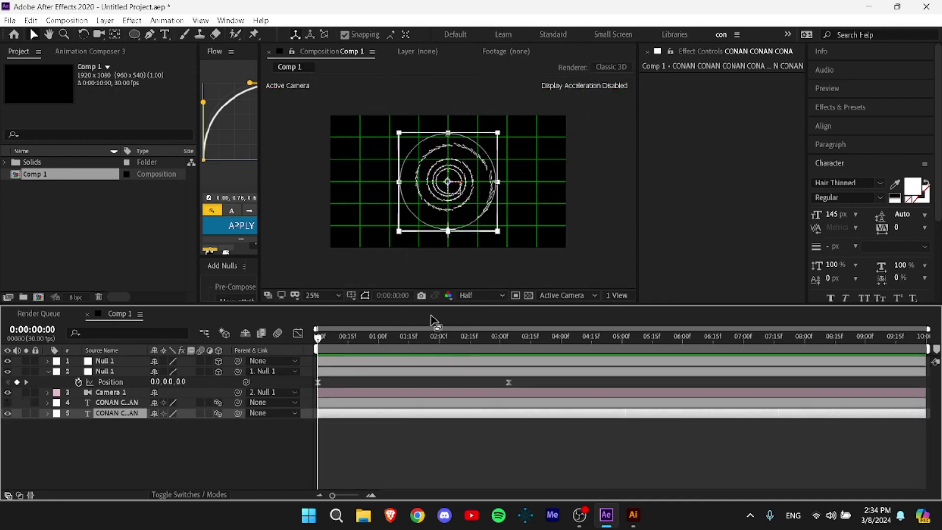
pyautogui.click(469, 422)
pyautogui.moveTo(505, 339); pyautogui.dragTo(433, 360)
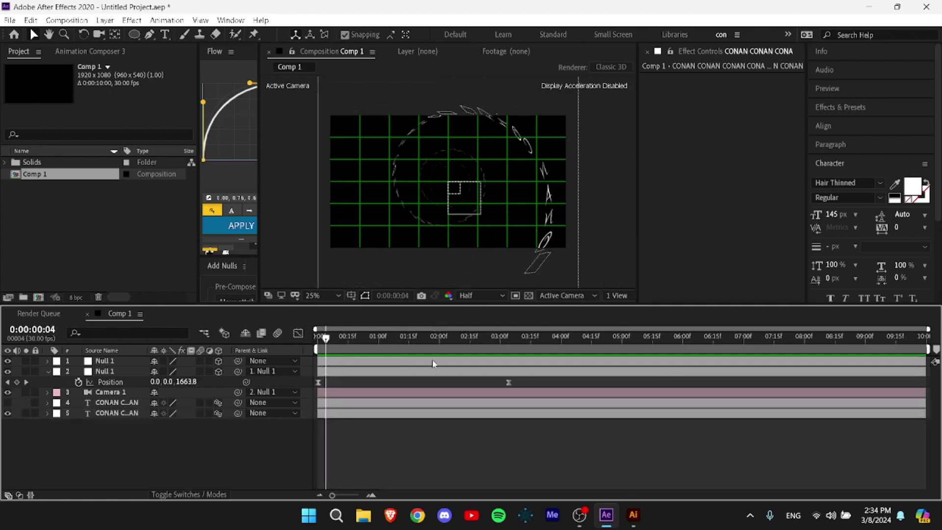
pyautogui.click(433, 343)
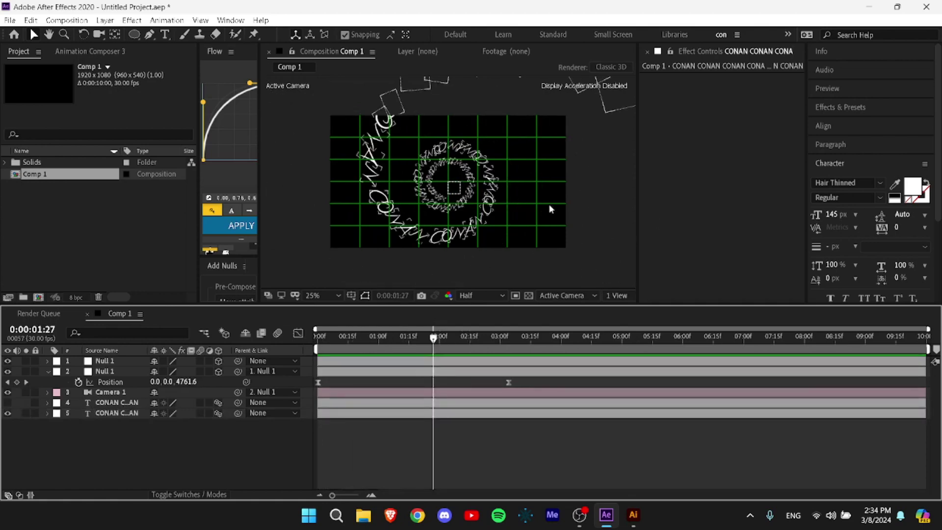
# Show the Illustrator-path CONAN text layer and hide the original CONAN text layer
pyautogui.click(115, 413)
pyautogui.click(7, 403)
pyautogui.click(8, 414)
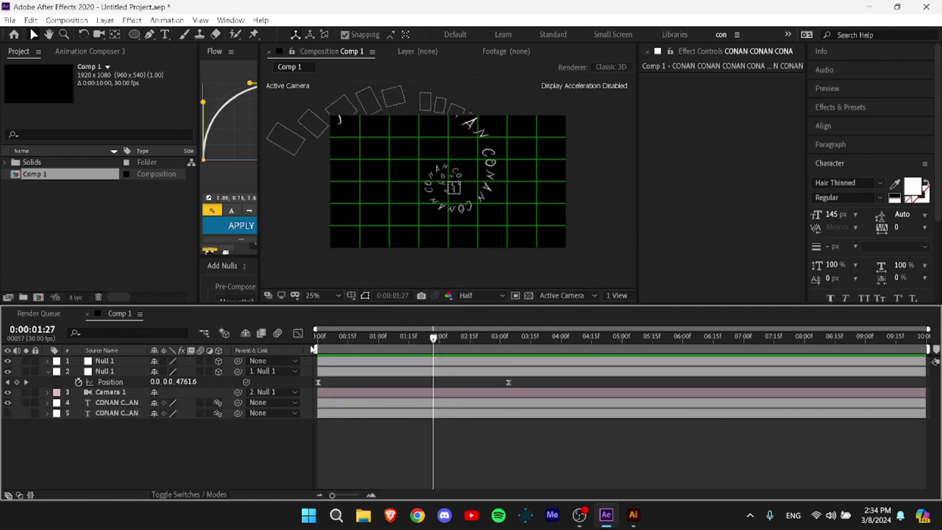
# Inspect the Illustrator-path layer's mask points and text at the start of the composition, leaving no layer selected
pyautogui.click(316, 339)
pyautogui.click(468, 167)
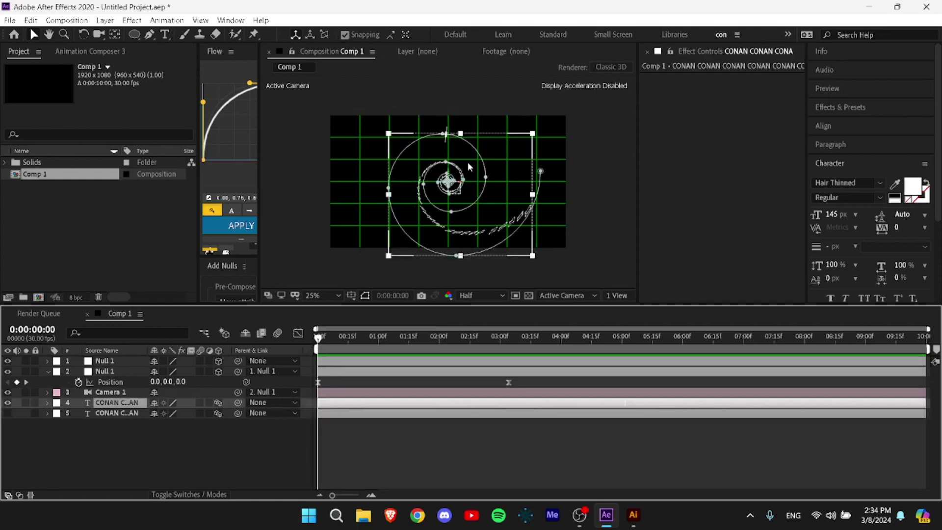
pyautogui.scroll(2, 462, 139)
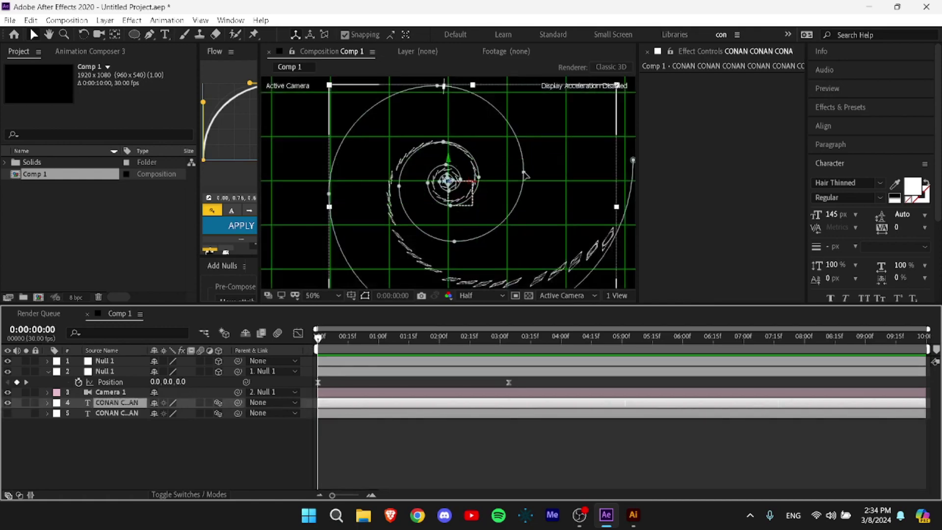
pyautogui.press(',')
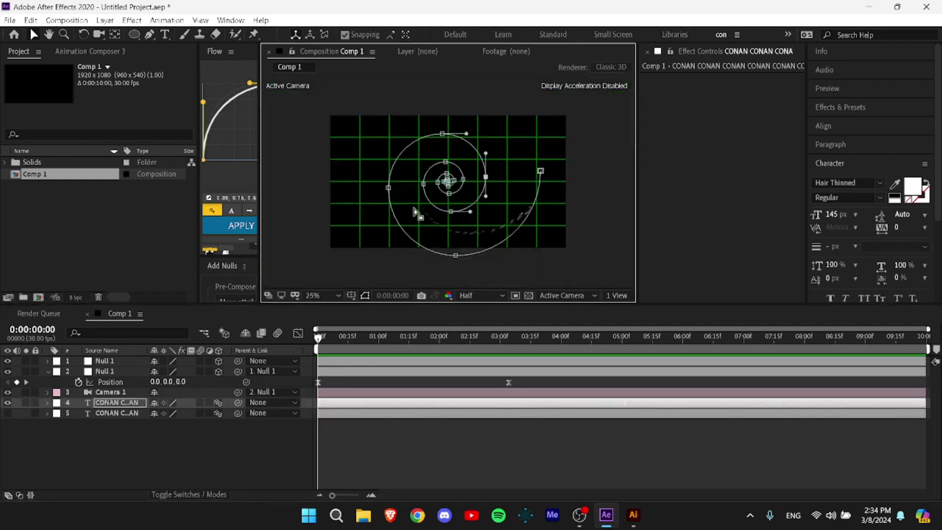
pyautogui.press('.')
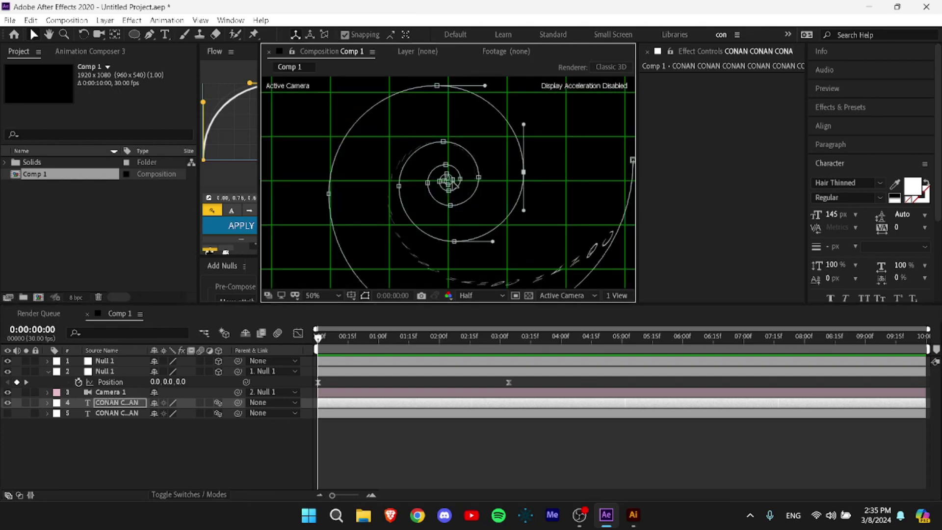
pyautogui.press(',')
pyautogui.press('.')
pyautogui.moveTo(328, 336); pyautogui.dragTo(293, 339)
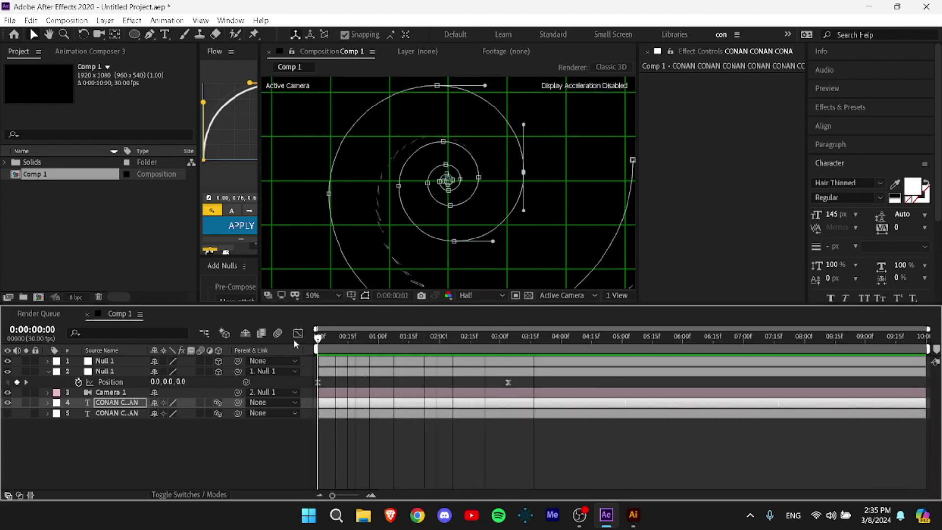
pyautogui.press(',')
pyautogui.click(112, 393)
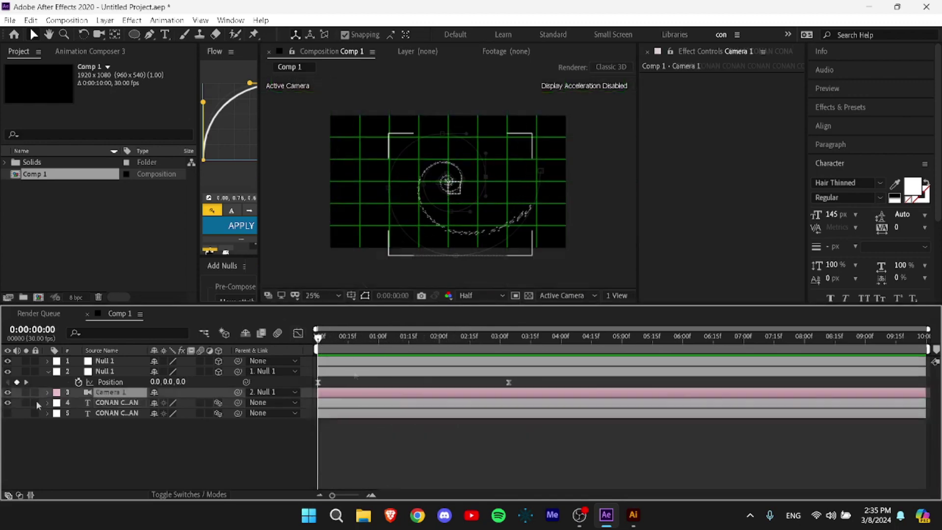
pyautogui.click(389, 443)
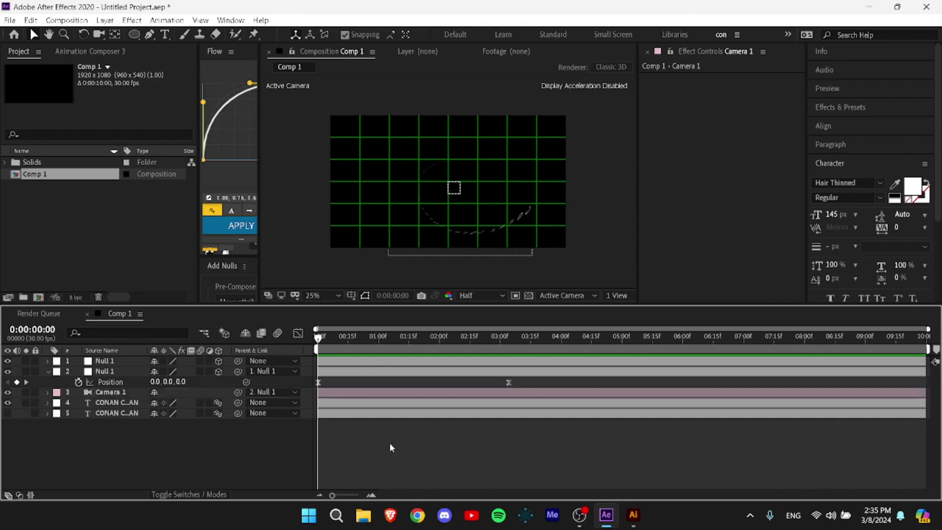